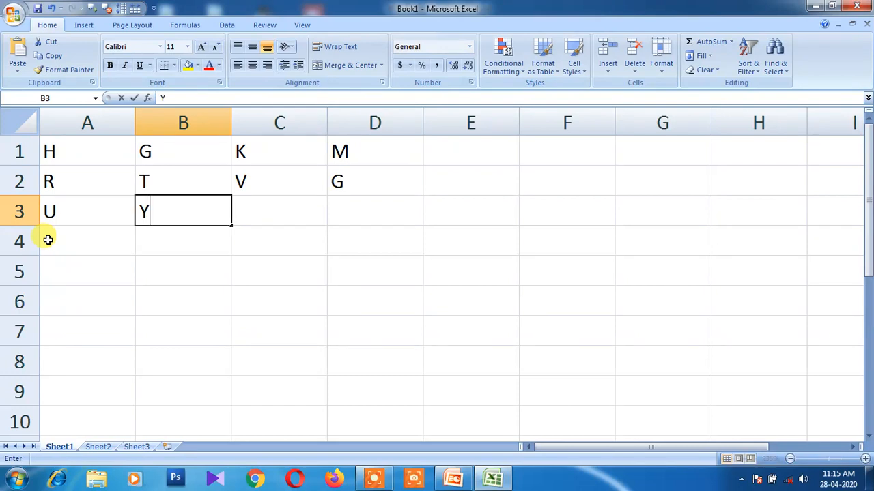
Complete row 3 of the letter grid by entering O in C3 and P in D3
key("Tab")
type("O")
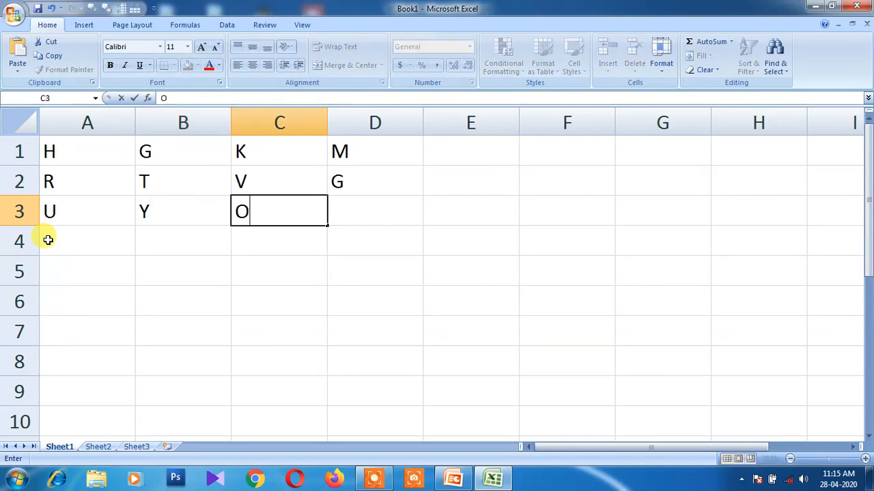
key("Tab")
type("P")
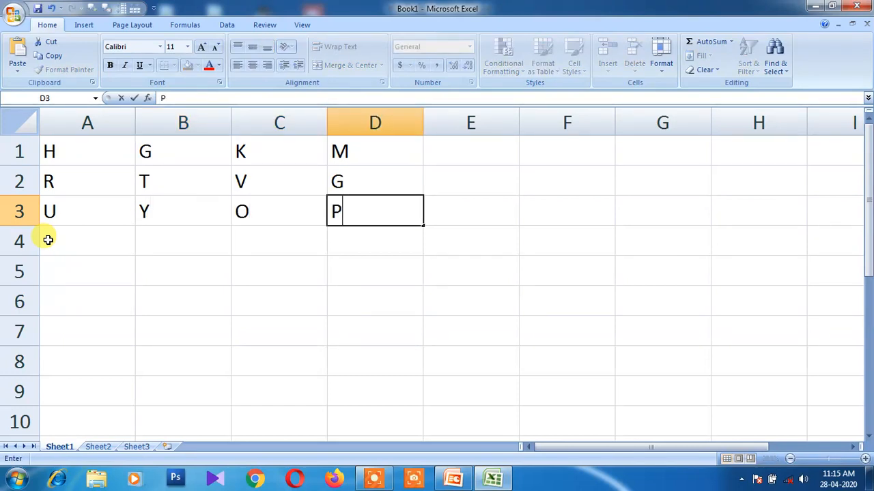
left_click(200, 182)
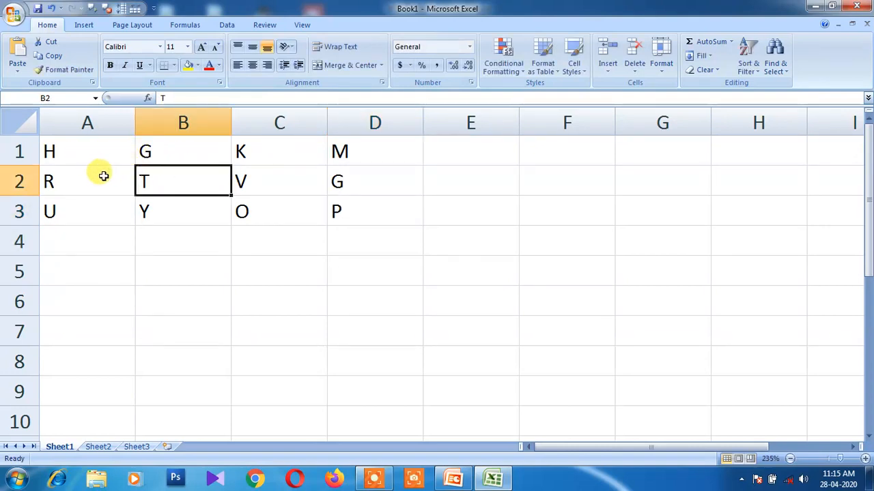
Try inserting a blank column before column B, and undo the insertion
right_click(149, 123)
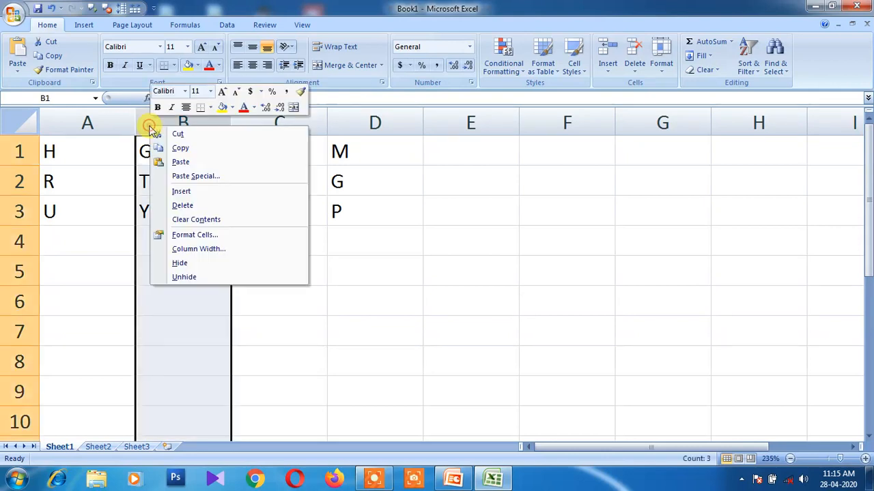
left_click(180, 191)
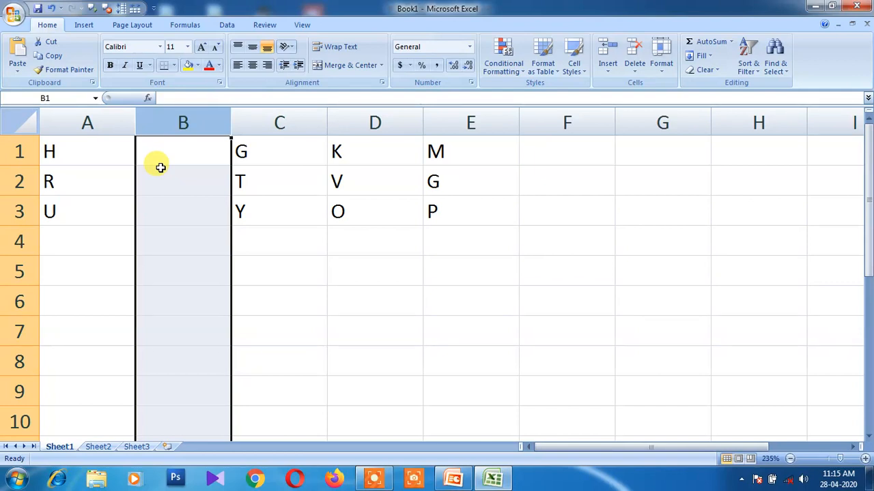
key("ctrl+z")
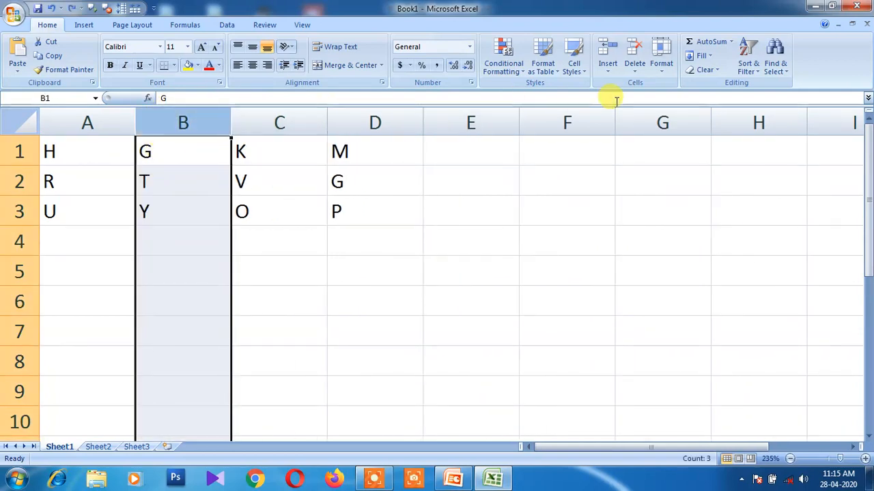
Insert a blank sheet column before the column containing G, T and Y
left_click(609, 71)
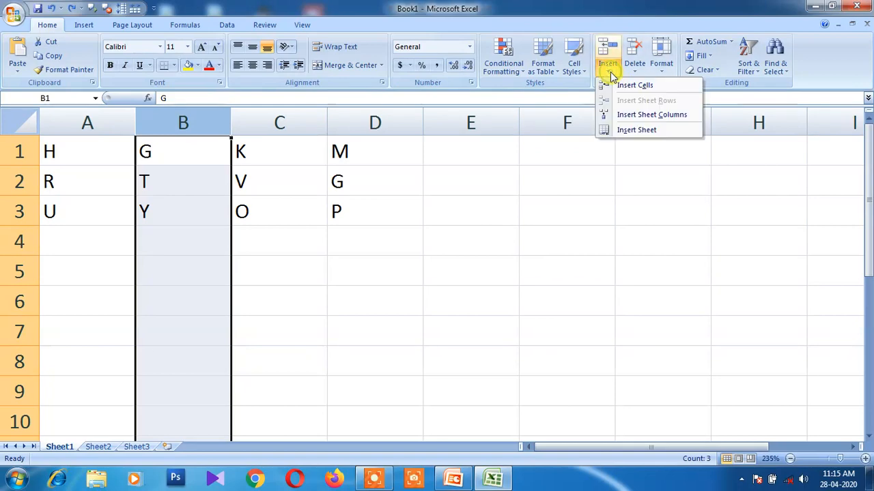
left_click(631, 117)
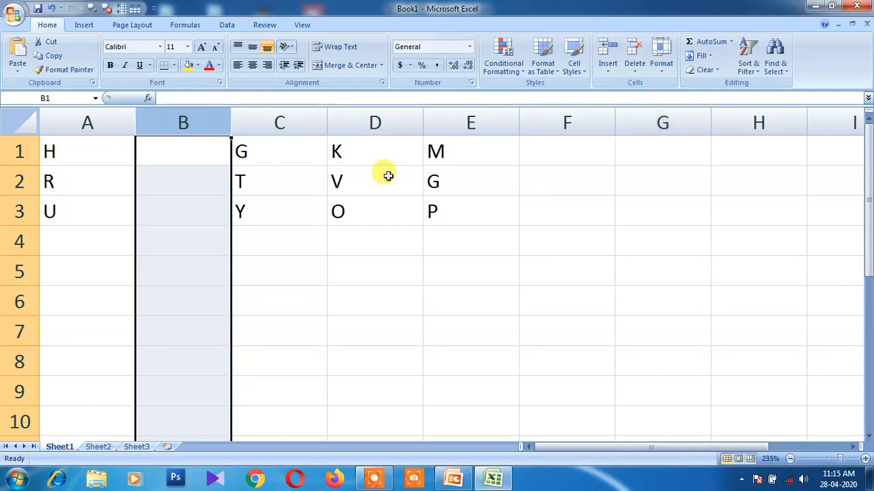
left_click(184, 197)
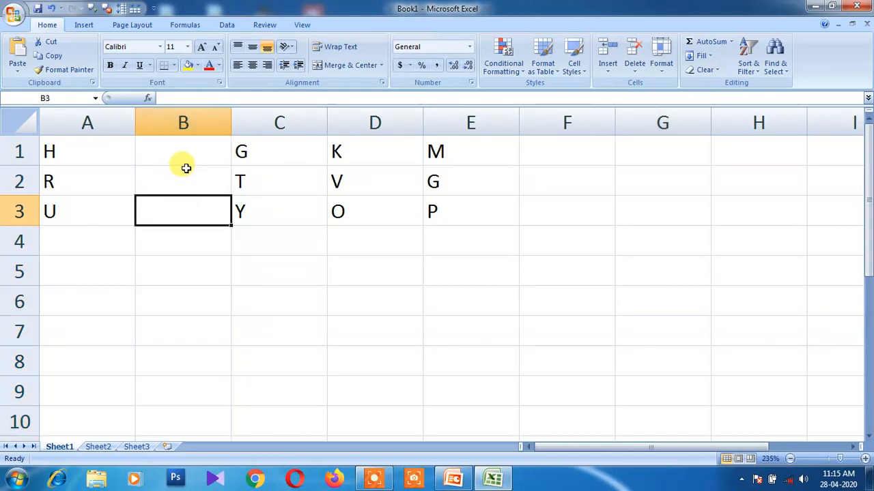
Try inserting a blank row above row 2, and undo the insertion
right_click(6, 181)
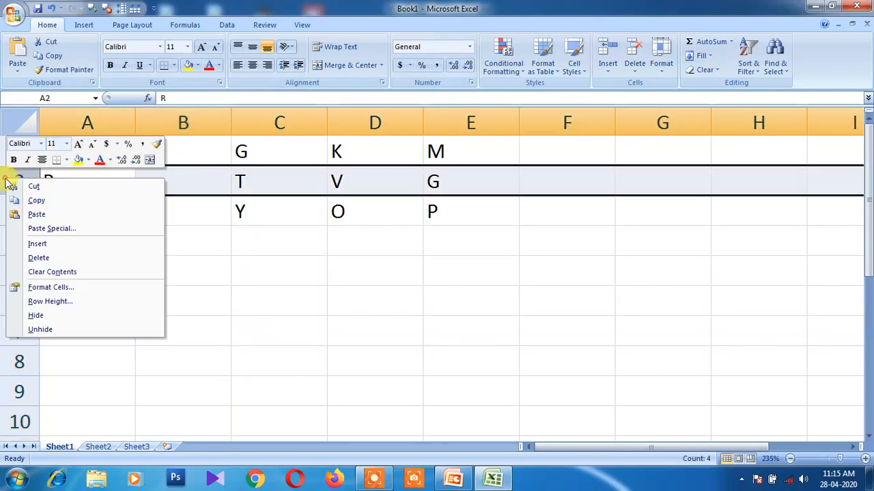
left_click(33, 243)
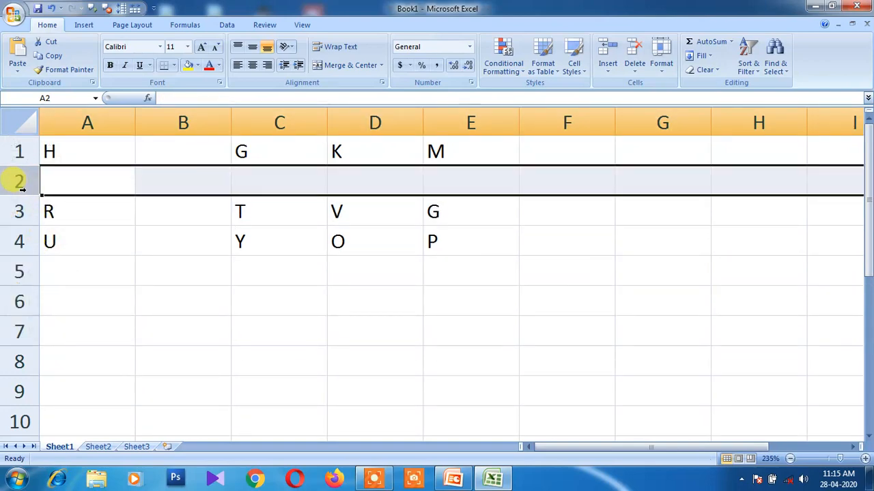
key("ctrl+z")
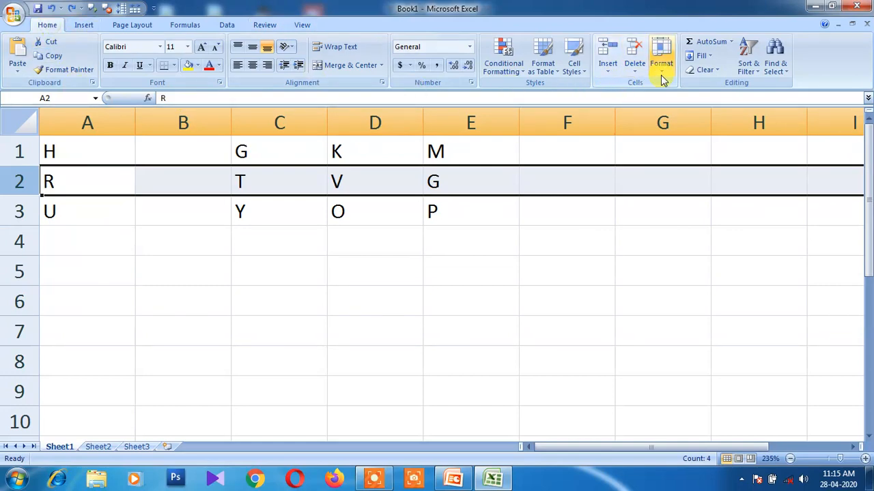
Insert a blank sheet row above the row that starts with R
left_click(609, 75)
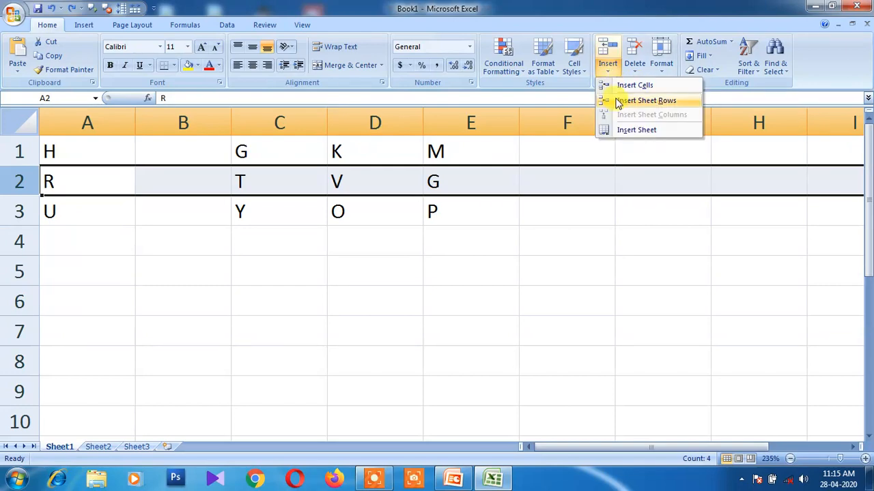
left_click(618, 103)
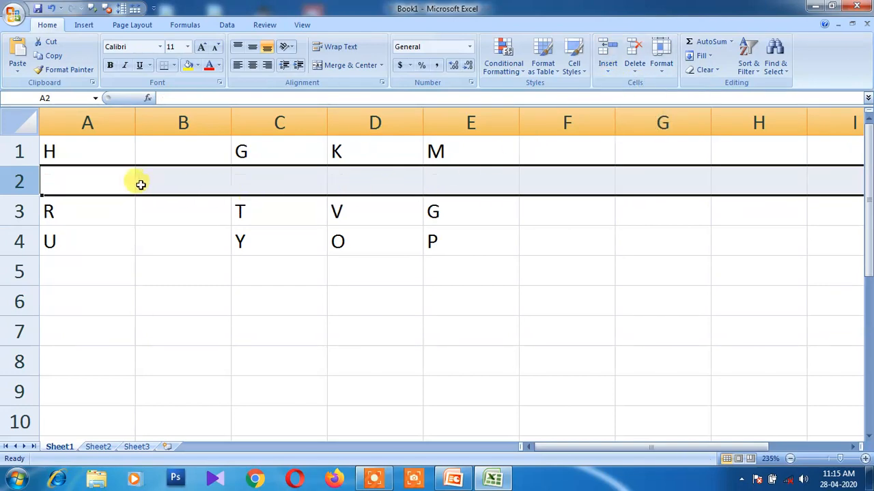
left_click(146, 181)
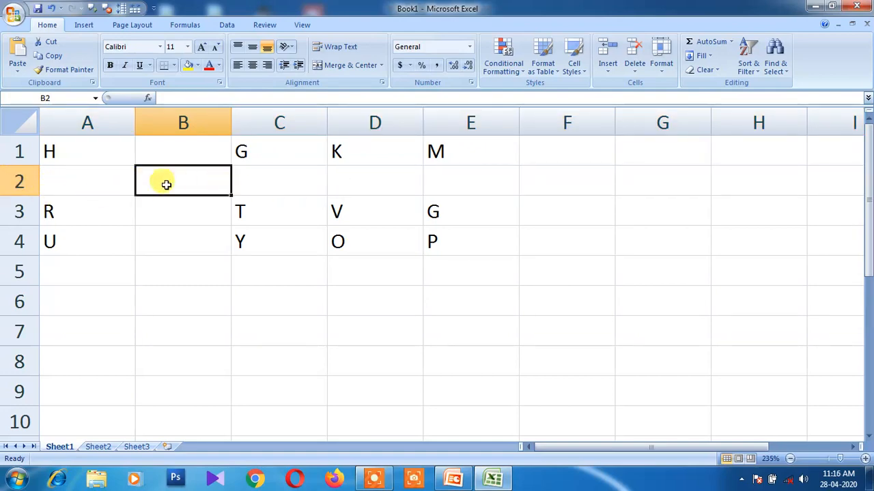
Try deleting the blank row 2, and undo the deletion
right_click(12, 179)
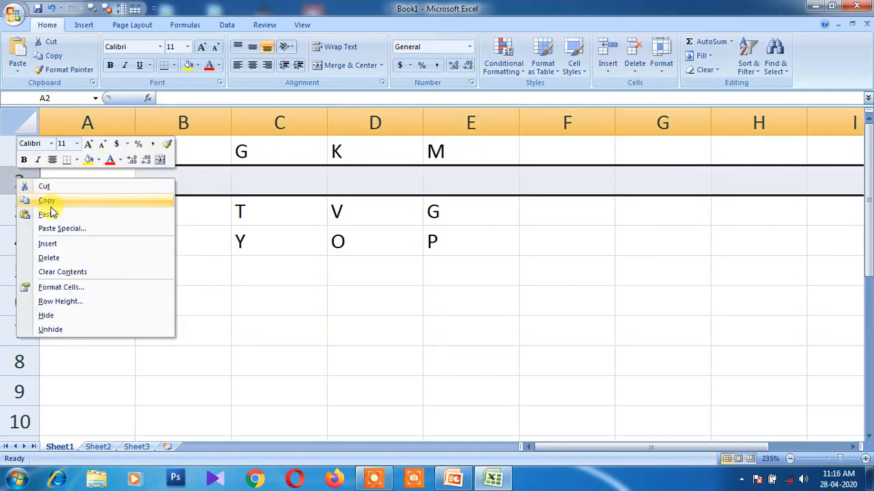
left_click(53, 257)
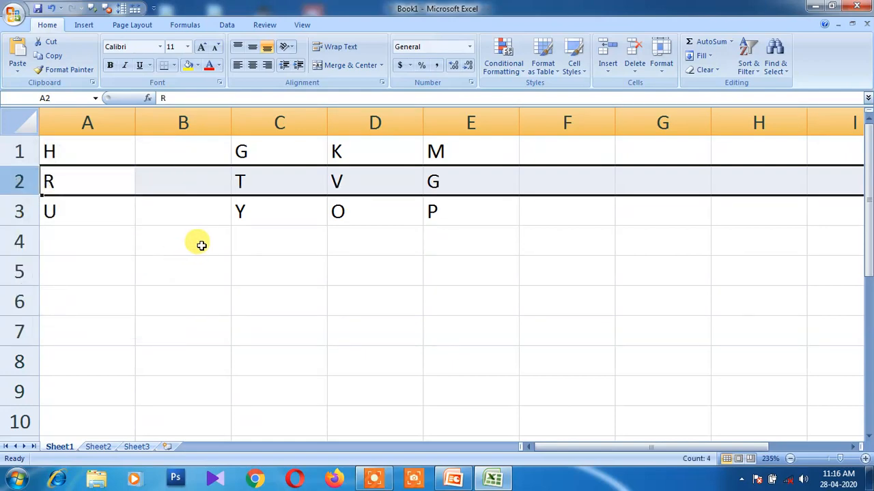
key("ctrl+z")
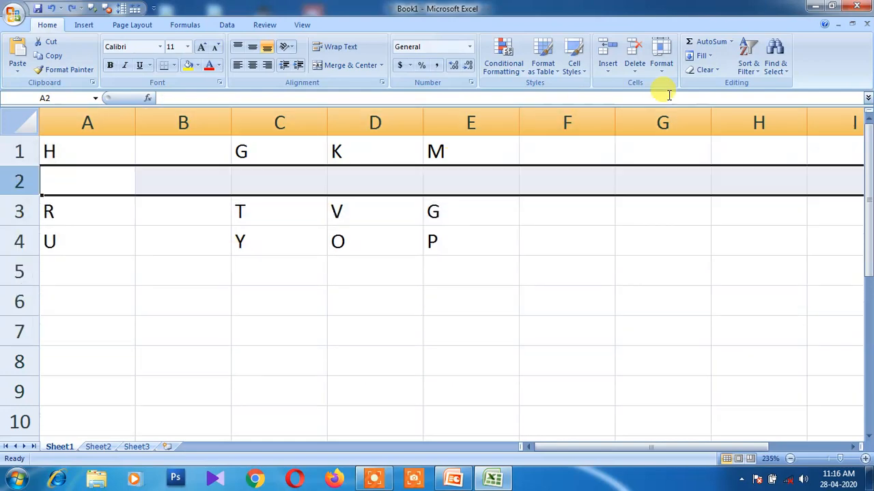
Delete the blank sheet row between the H row and the R row
left_click(633, 68)
left_click(642, 99)
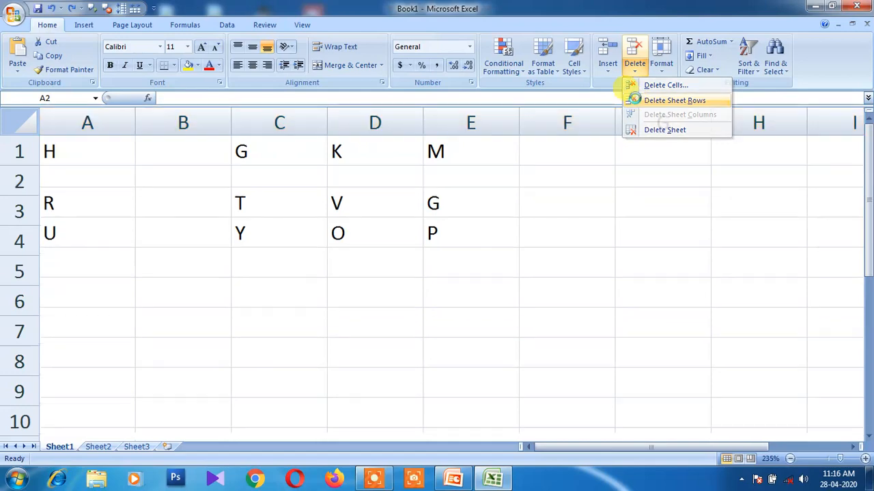
Try deleting the blank column B, and undo the deletion
right_click(187, 123)
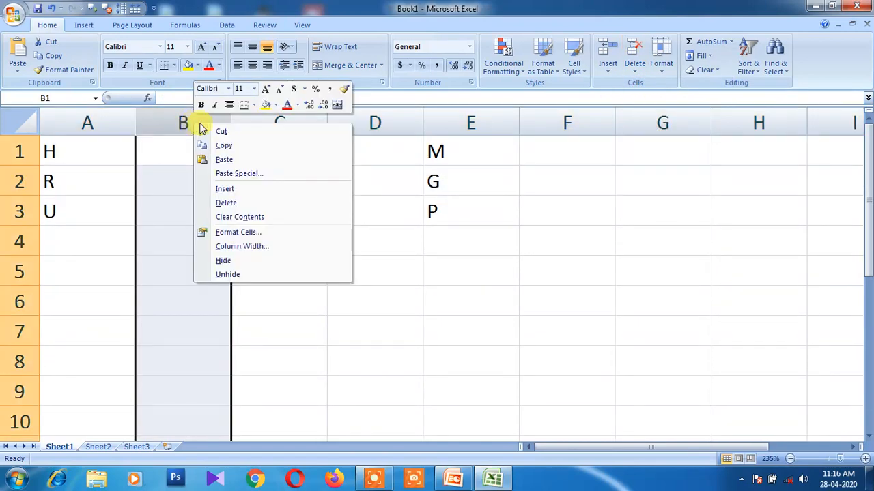
left_click(229, 202)
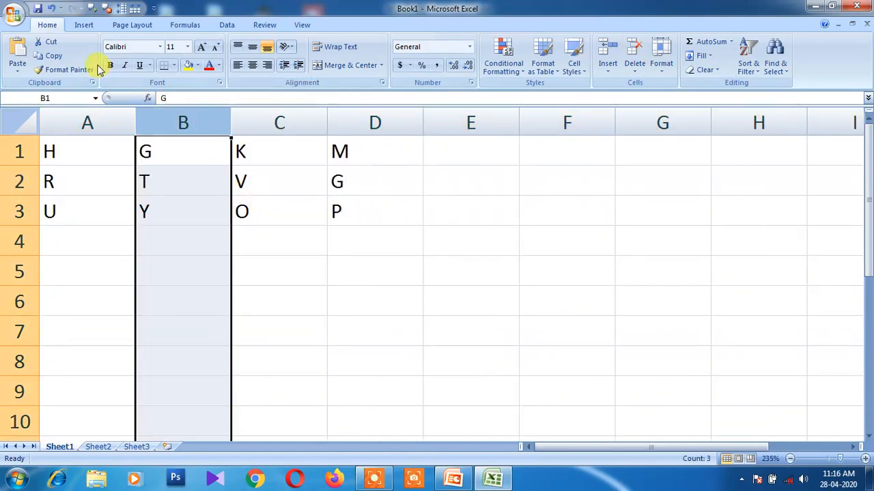
left_click(54, 9)
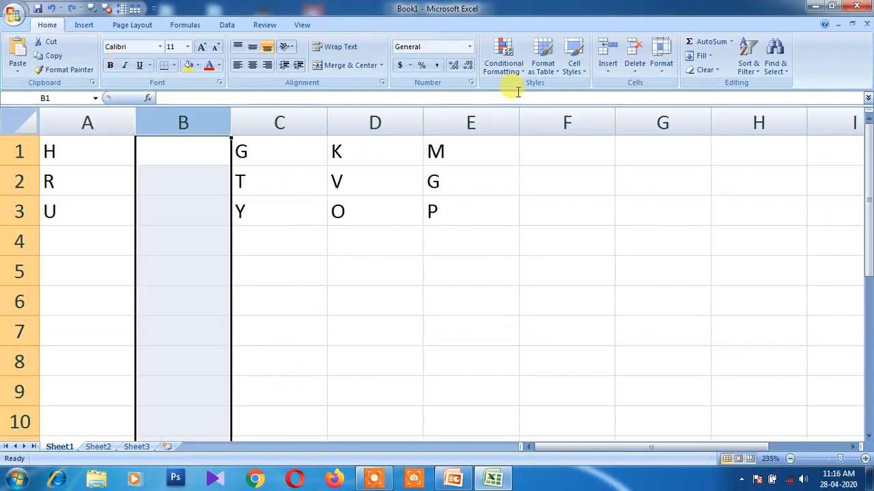
Delete the blank sheet column B between the H and G columns
left_click(639, 74)
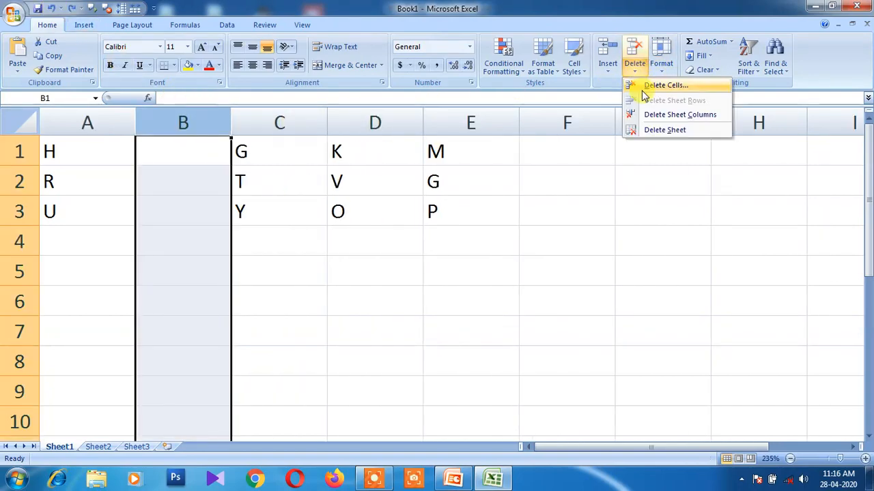
left_click(651, 117)
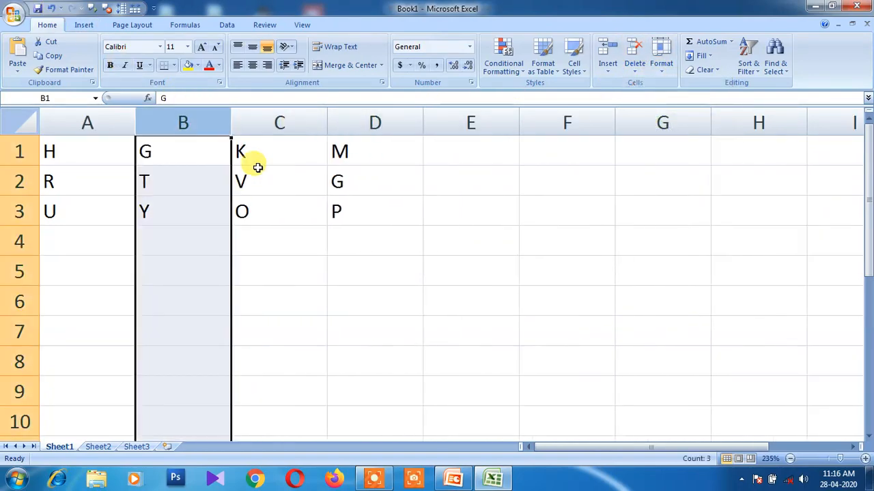
left_click(247, 172)
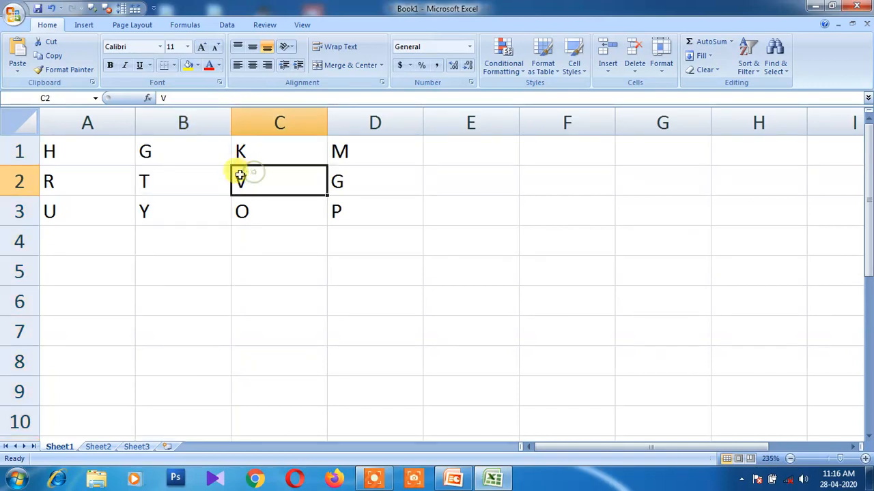
Insert a blank cell at B2 with the Shift cells down option
left_click(165, 175)
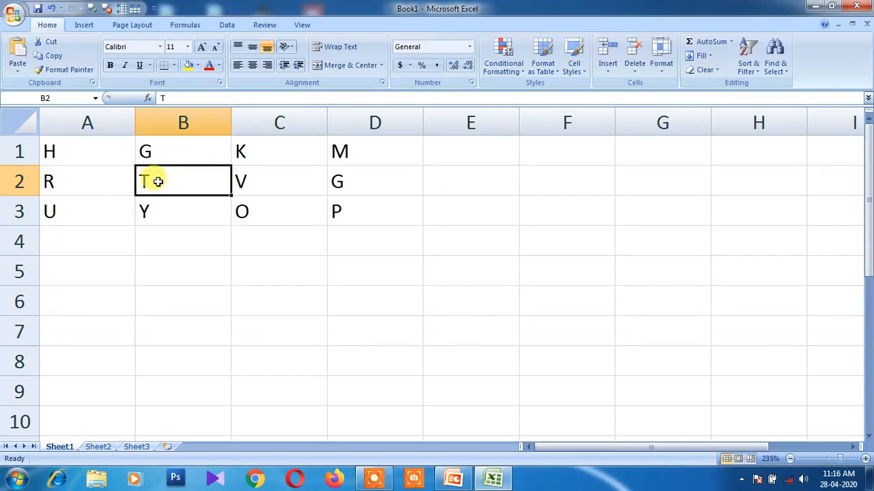
left_click(611, 70)
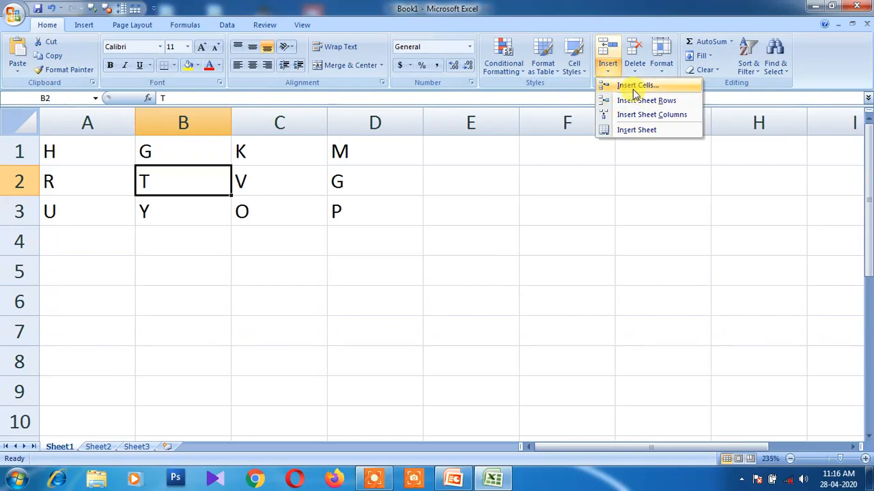
left_click(633, 87)
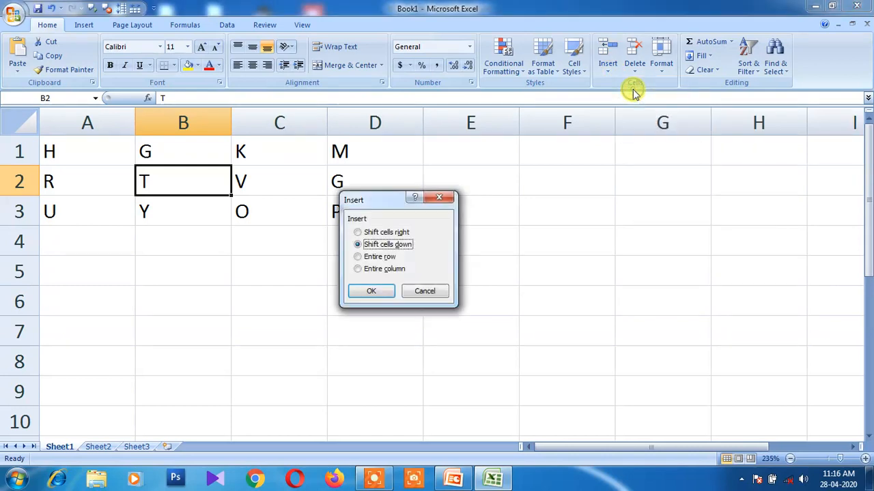
left_click(371, 292)
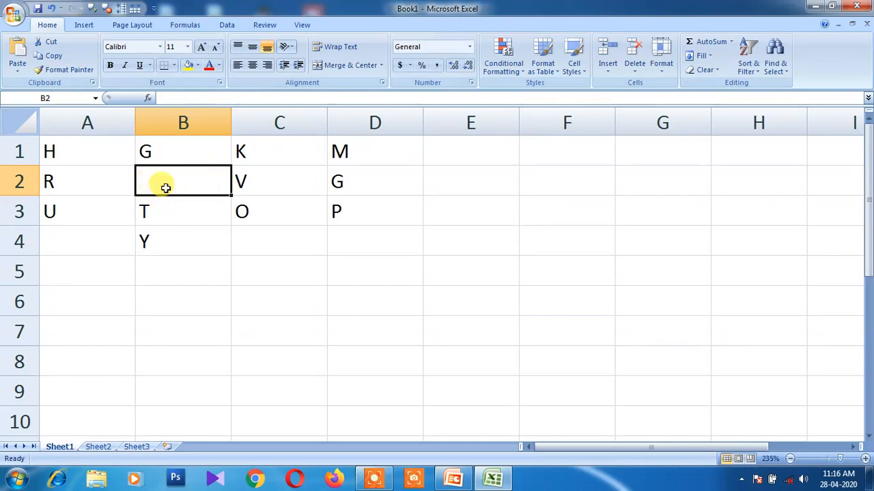
Delete the blank cell B2 with the Shift cells up option
left_click(635, 68)
left_click(657, 86)
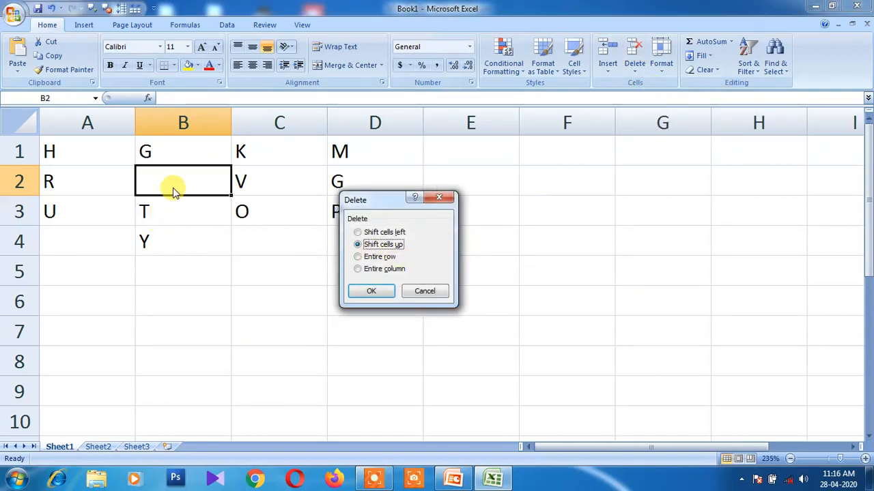
left_click(372, 291)
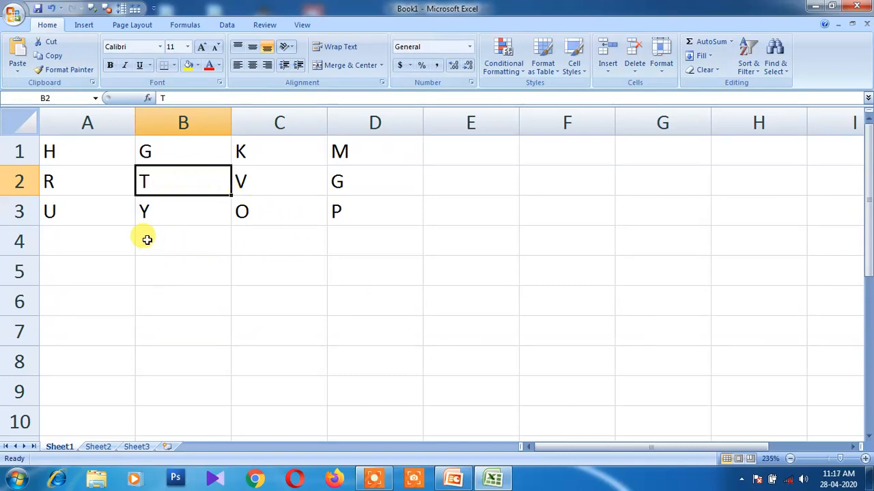
Clear the letter R from cell A2
left_click(72, 181)
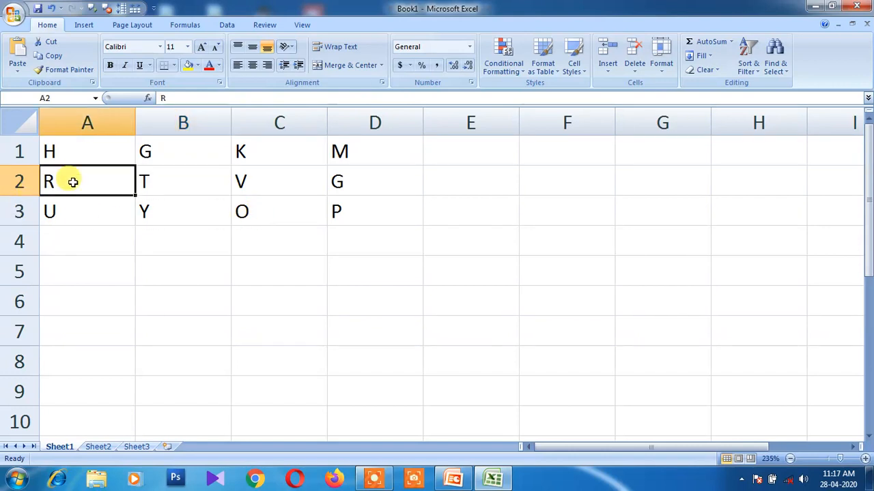
key("Delete")
Move the letter Y from B3 to G5 with Cut and Paste
left_click(182, 215)
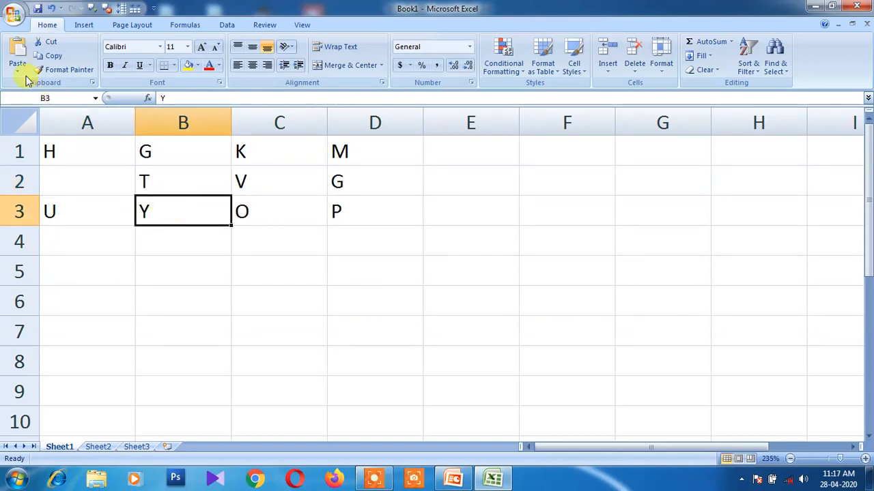
left_click(47, 45)
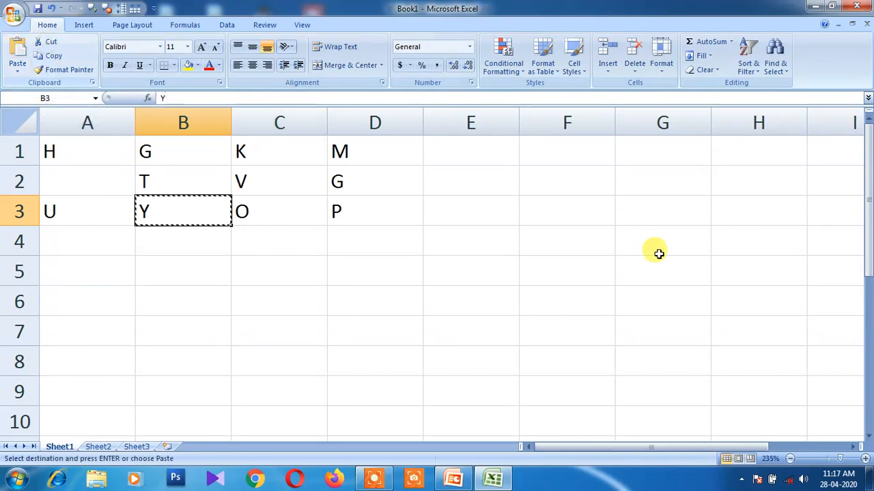
left_click(669, 269)
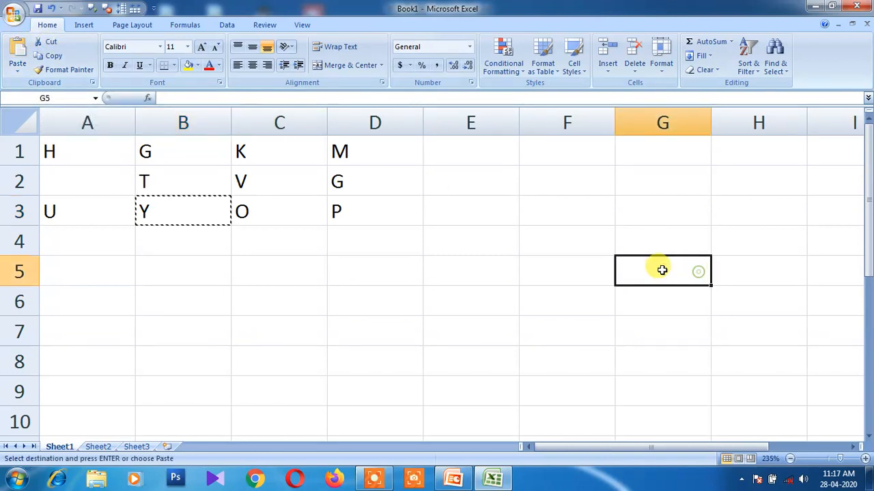
left_click(17, 52)
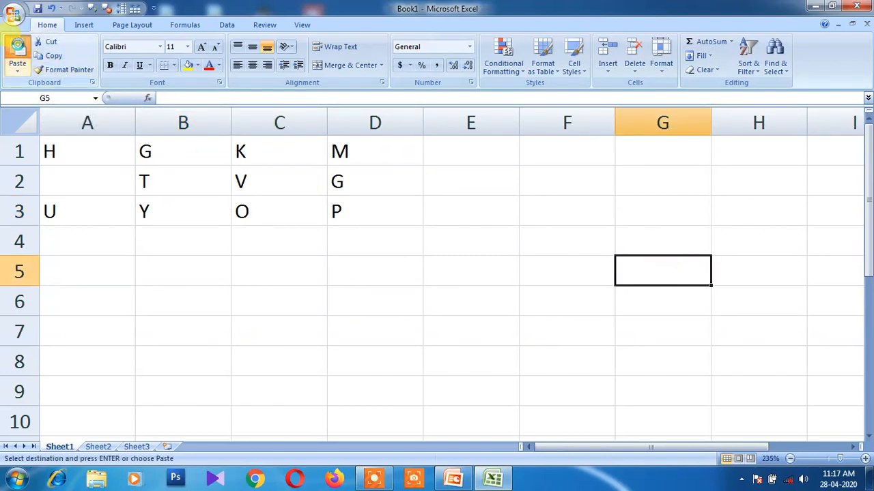
Copy the letter V from C2 into G3 and end the copy mode
left_click(280, 191)
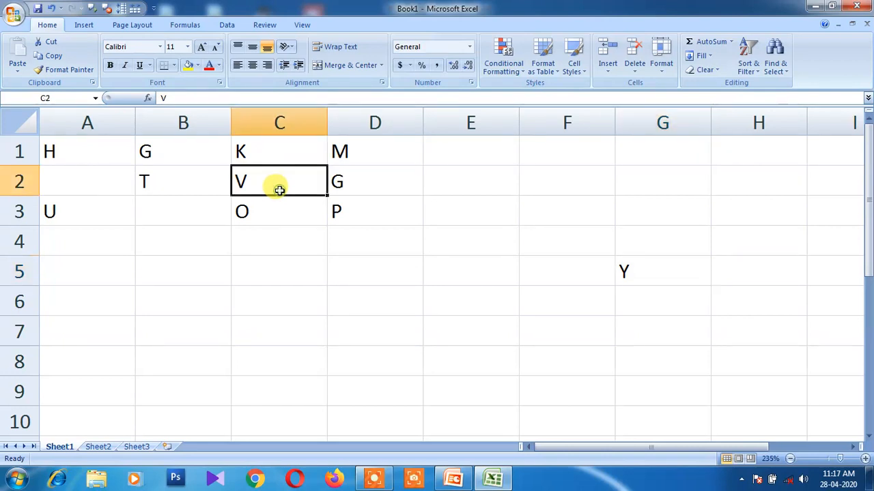
key("ctrl+x")
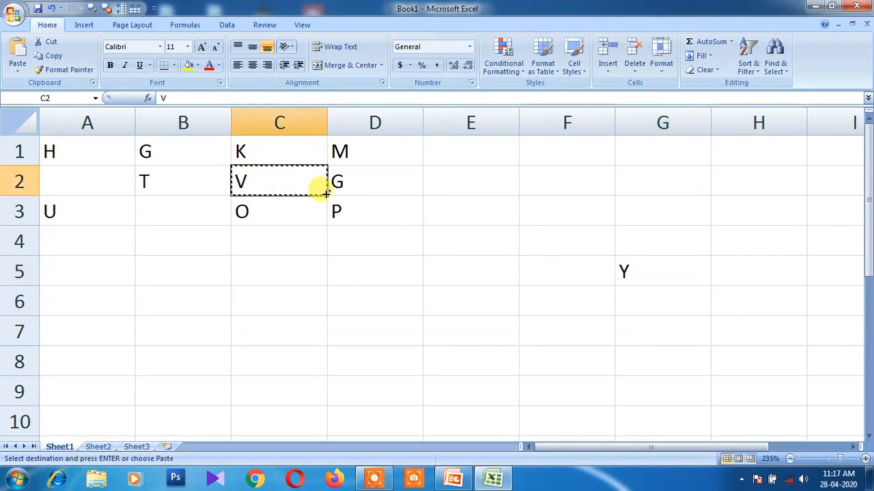
left_click(652, 215)
key("ctrl+v")
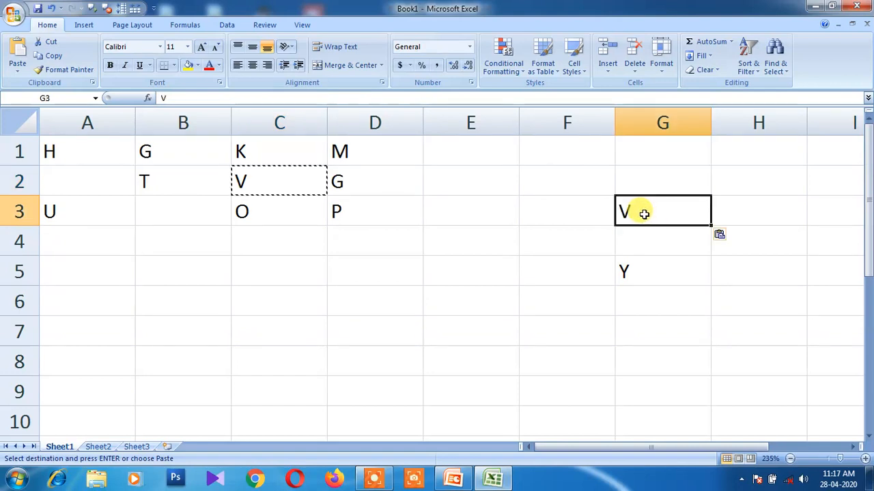
key("Escape")
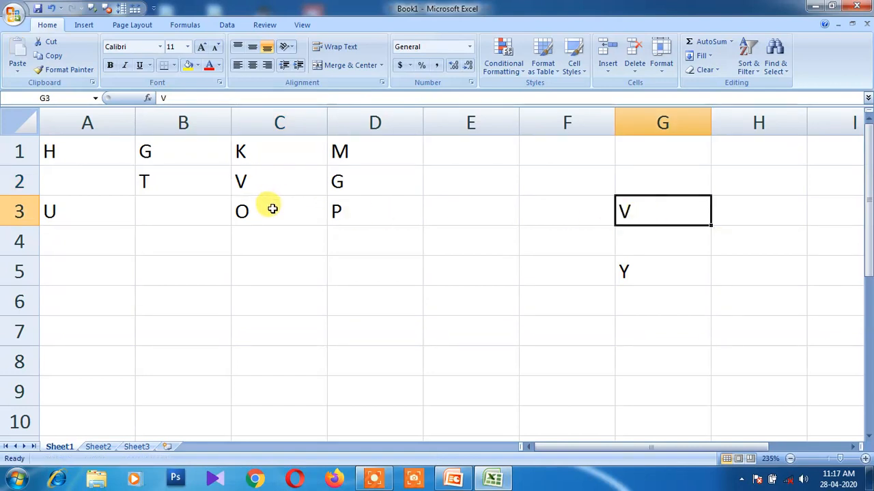
Move the letter O from C3 directly to cell E6
left_click(272, 209)
left_click_drag(287, 229, 508, 314)
left_click(338, 289)
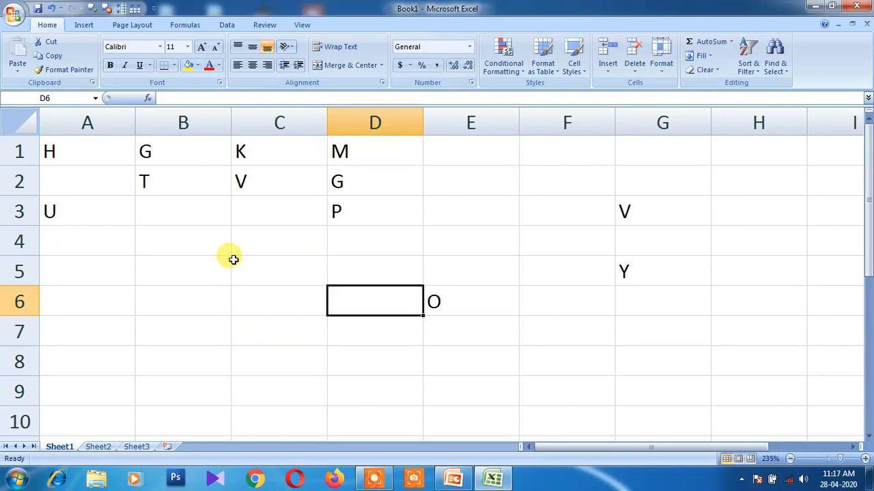
Clear the letter P from D3 and remove the letter G from D2 with Clear All
left_click(368, 206)
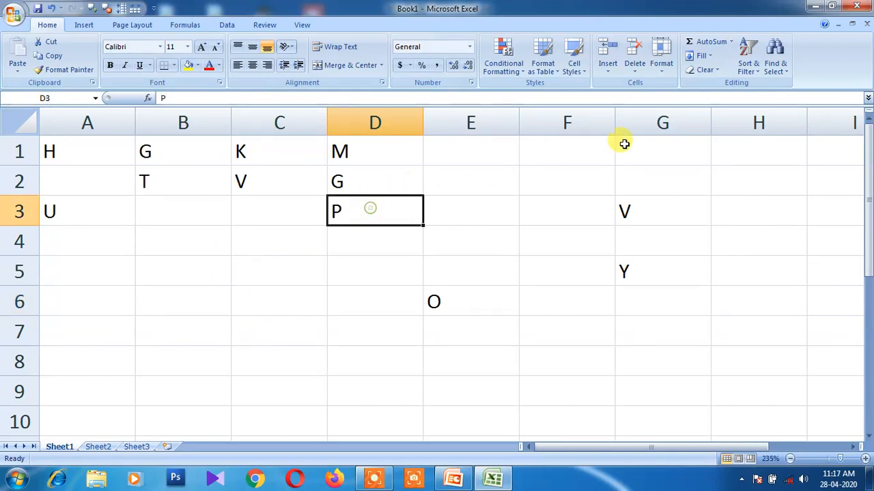
left_click(708, 70)
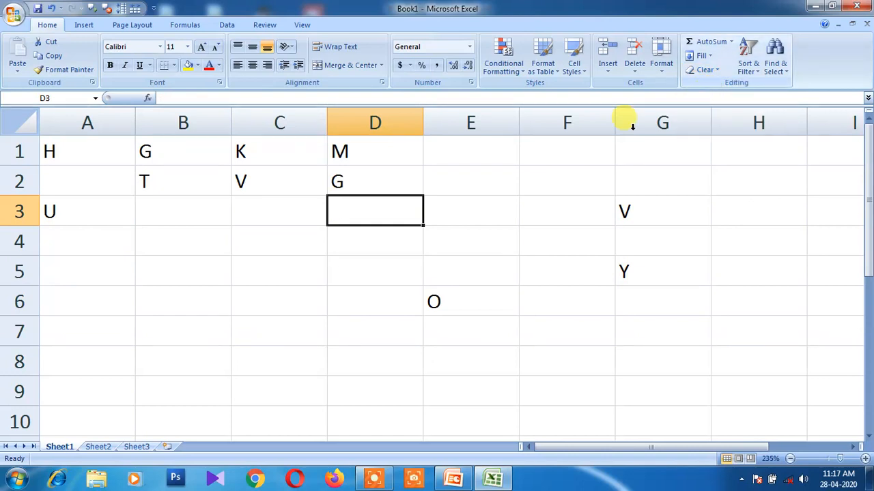
left_click(364, 184)
left_click(707, 71)
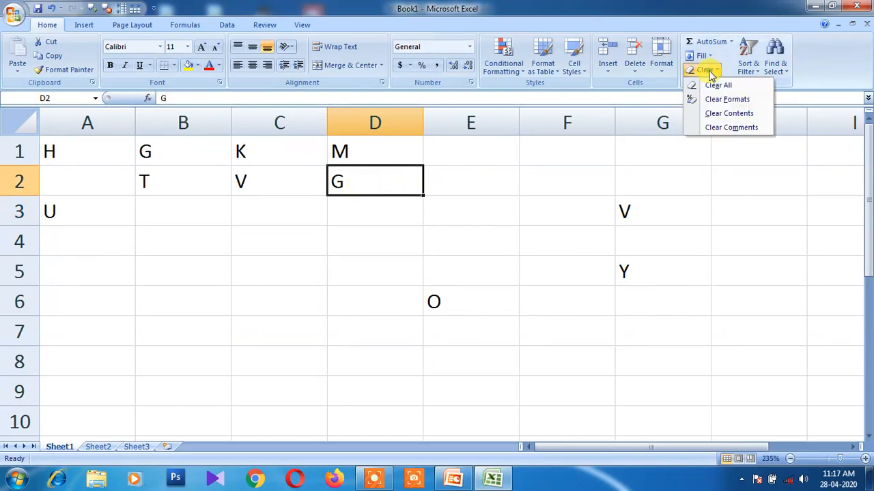
left_click(717, 85)
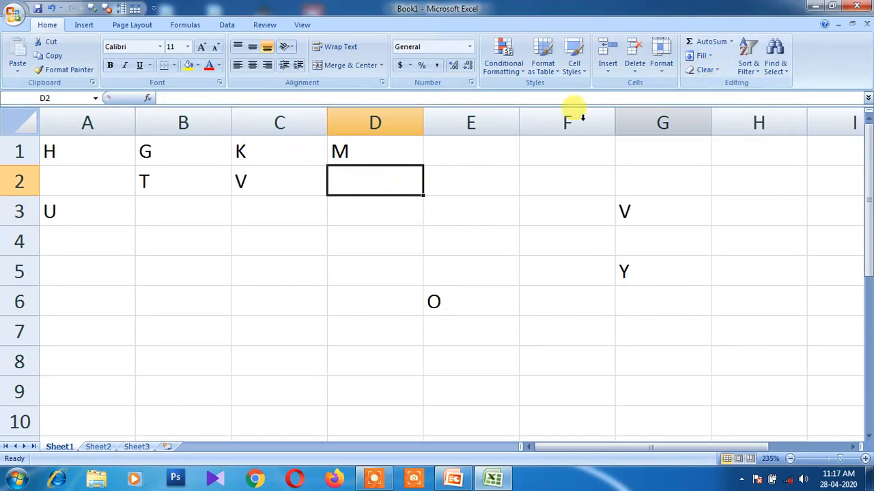
Remove the letter M from D1 with Clear Contents
left_click(392, 150)
left_click(717, 69)
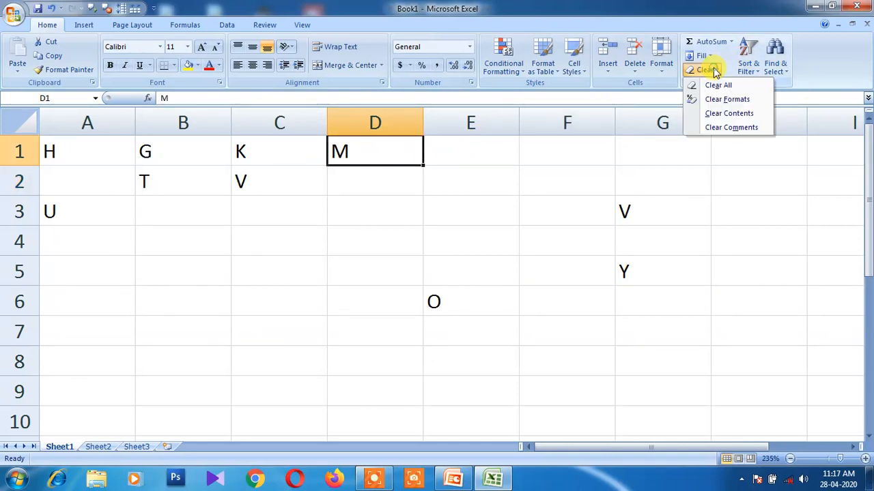
left_click(720, 116)
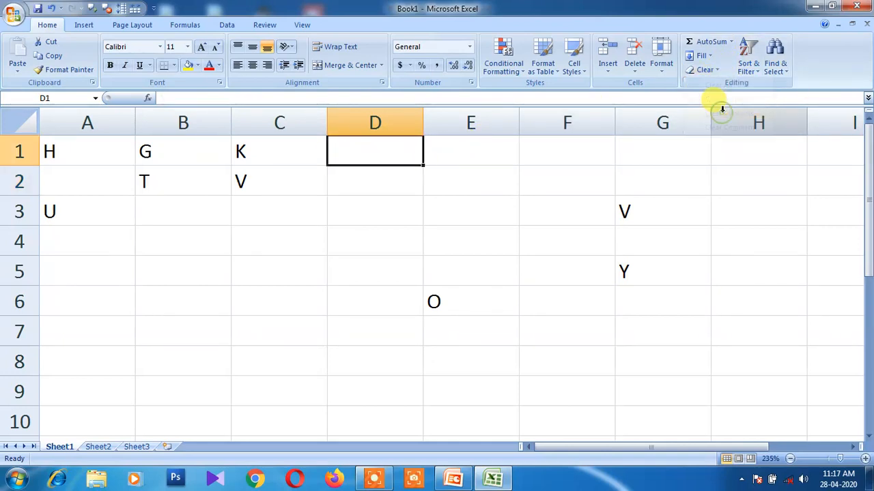
Apply Clear Formats to the letter K in C1
left_click(242, 145)
left_click(706, 71)
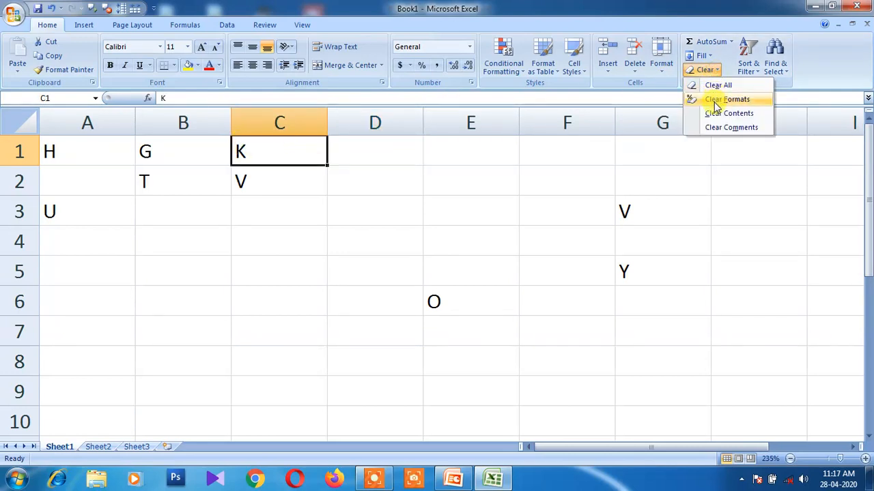
left_click(714, 102)
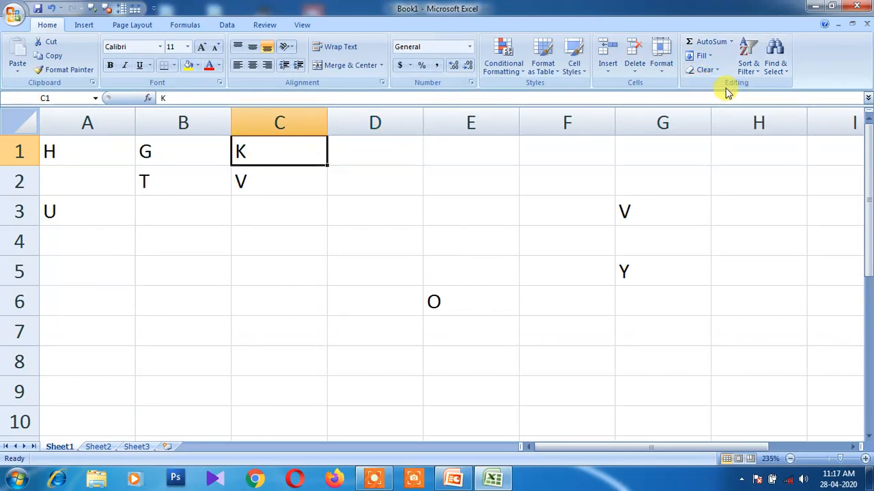
Set the font size of the letter K in C1 to 24
left_click(710, 72)
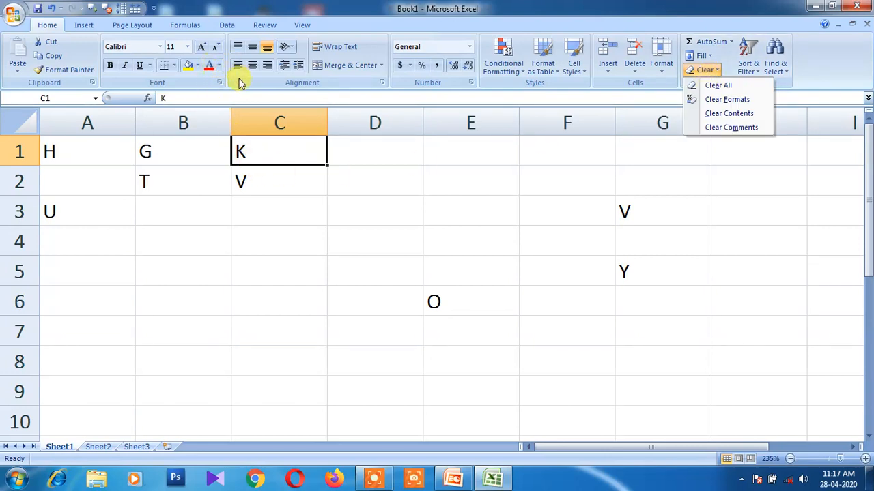
left_click(188, 49)
left_click(188, 49)
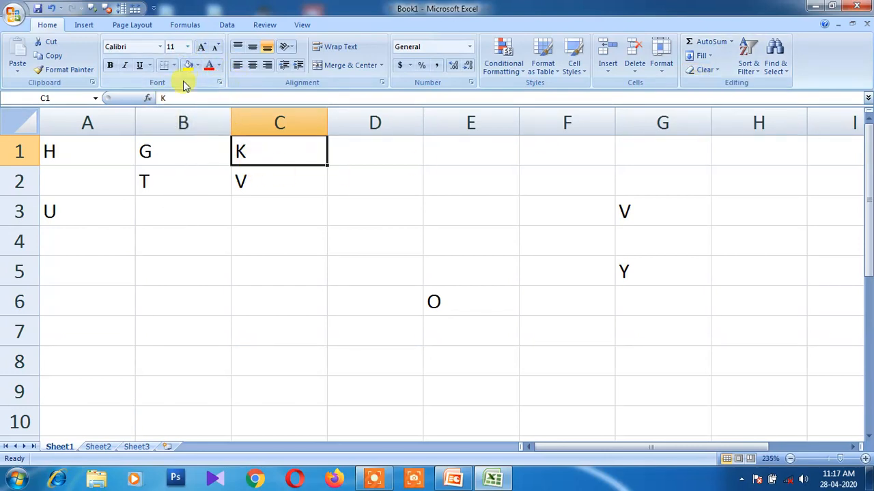
left_click(187, 48)
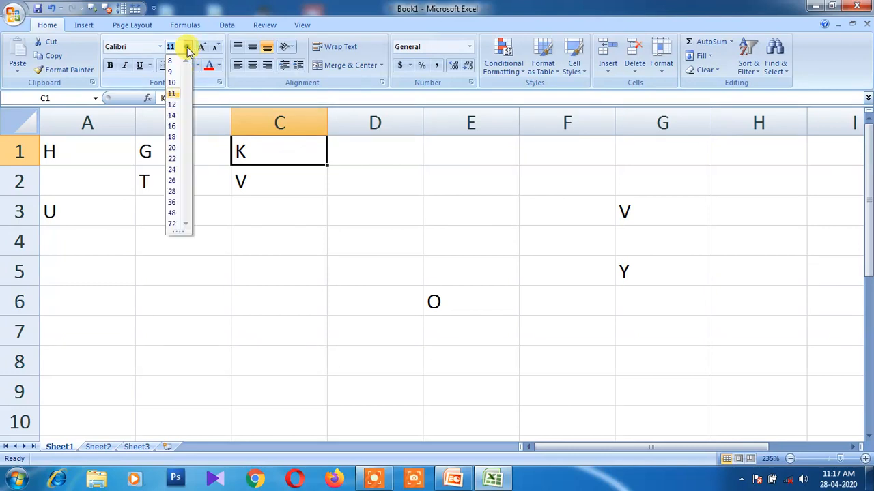
left_click(172, 171)
Strip the enlarged font size from the K in C1 with Clear Formats, keeping its content
left_click(707, 71)
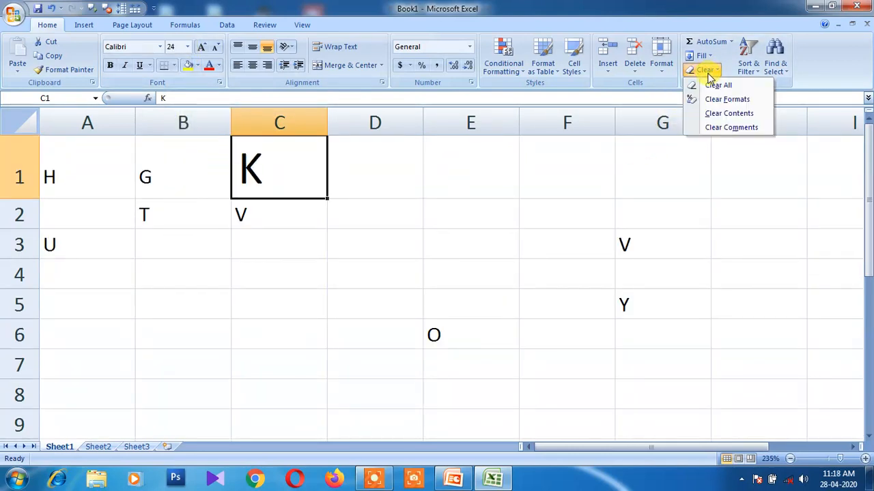
left_click(713, 99)
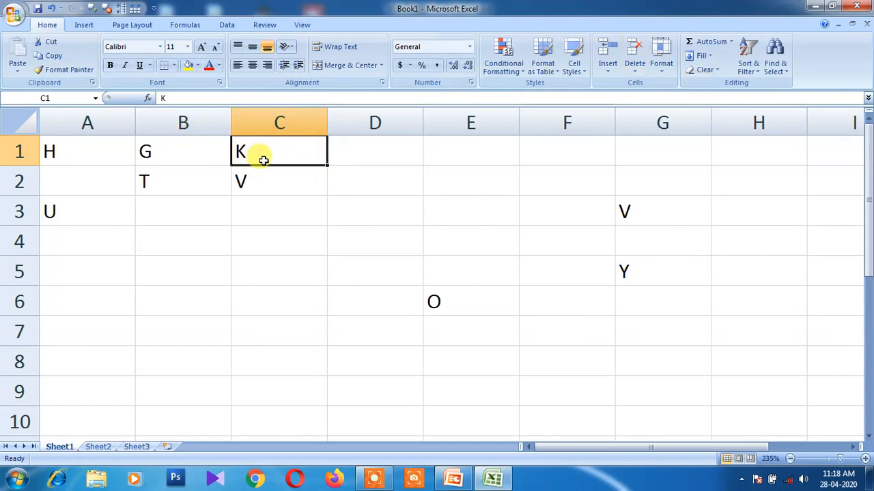
left_click(186, 247)
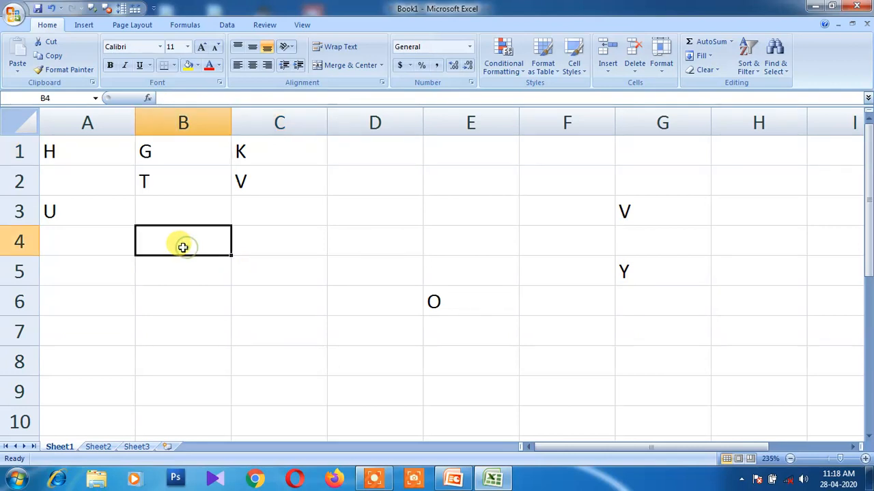
left_click(257, 150)
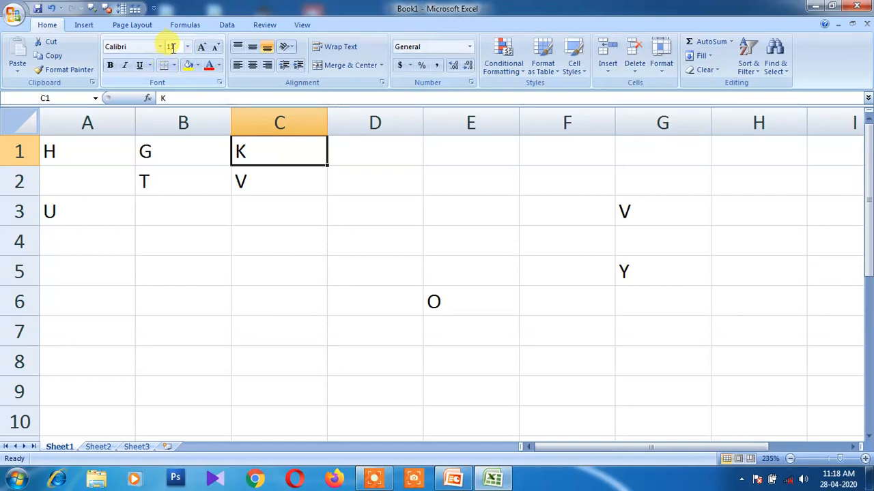
Find and launch the Windows Magnifier and enlarge the screen to 200%
left_click(6, 480)
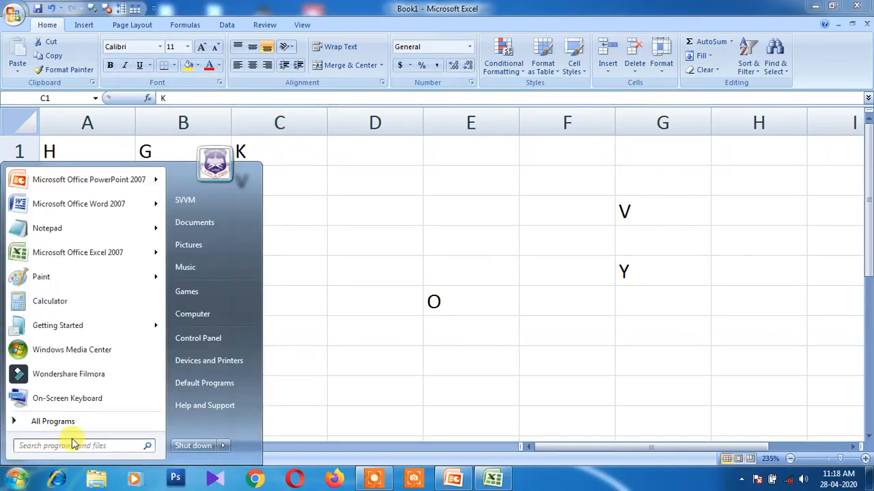
type("MAG")
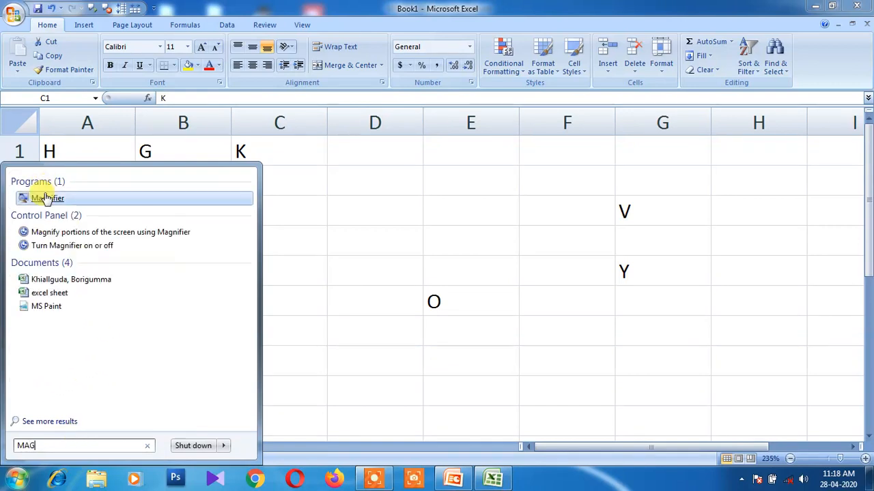
left_click(45, 198)
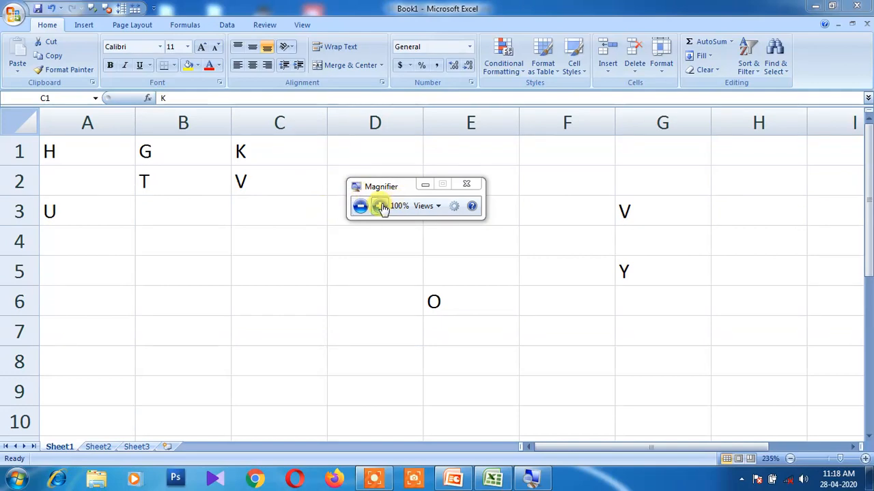
left_click(380, 206)
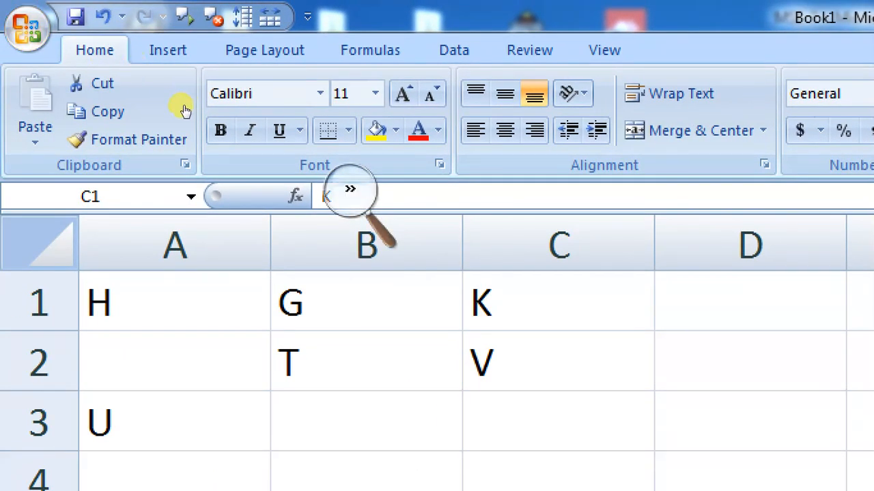
key("super+plus")
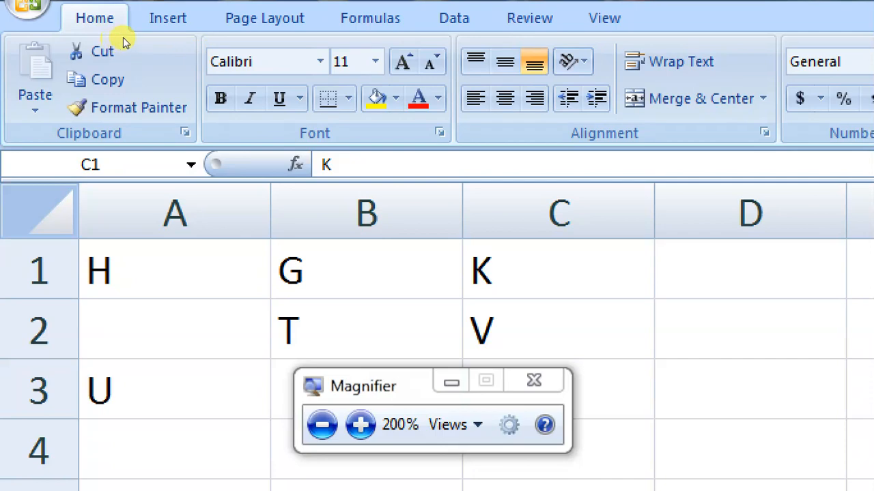
Change the font of the K in C1 to Aharoni and remove that font with Clear Formats
left_click(262, 158)
left_click(320, 61)
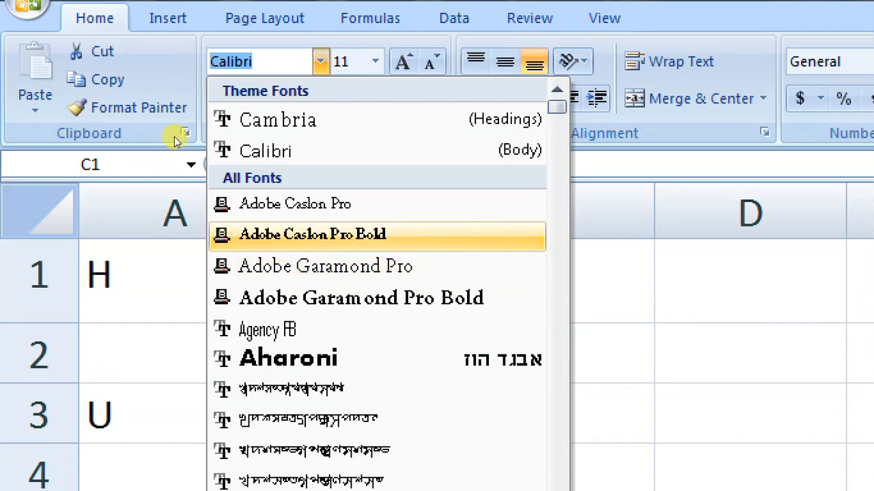
left_click(287, 359)
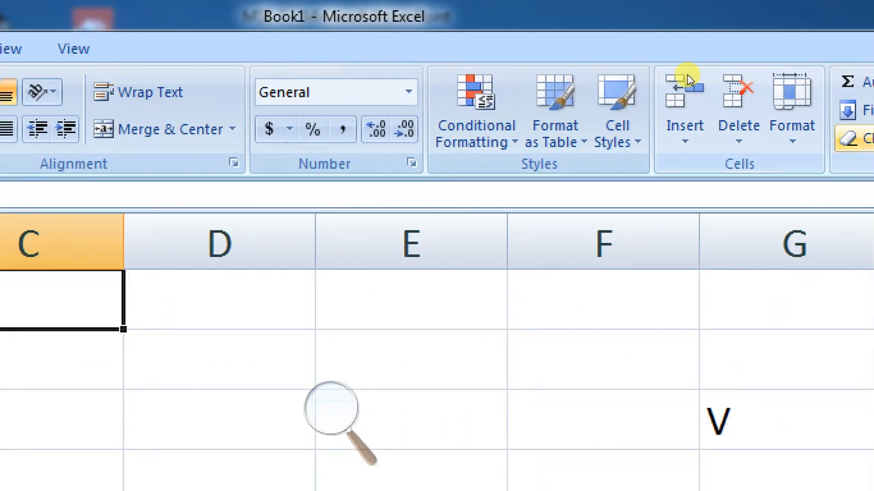
left_click(861, 139)
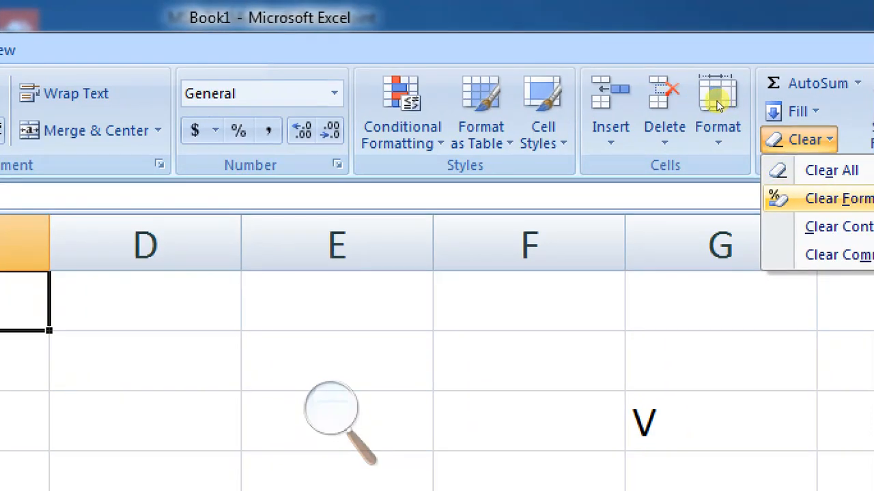
left_click(710, 99)
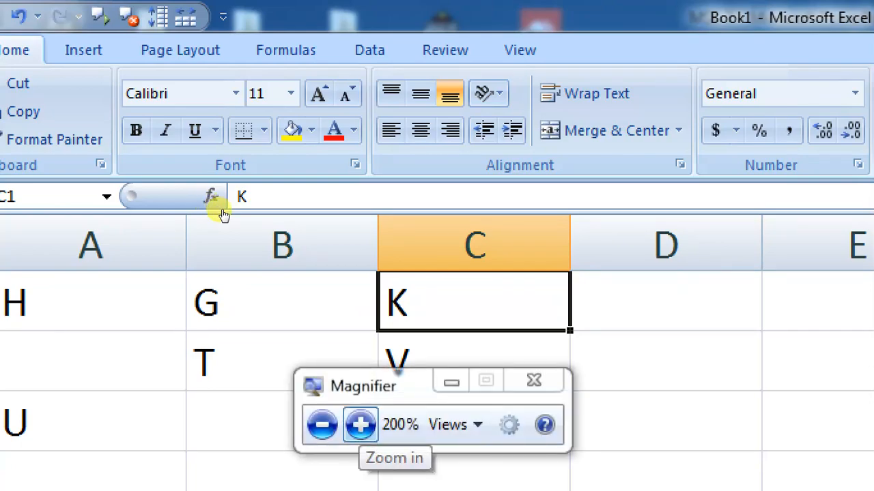
Zoom the Magnifier in to 300% and return it to 100%
left_click(360, 425)
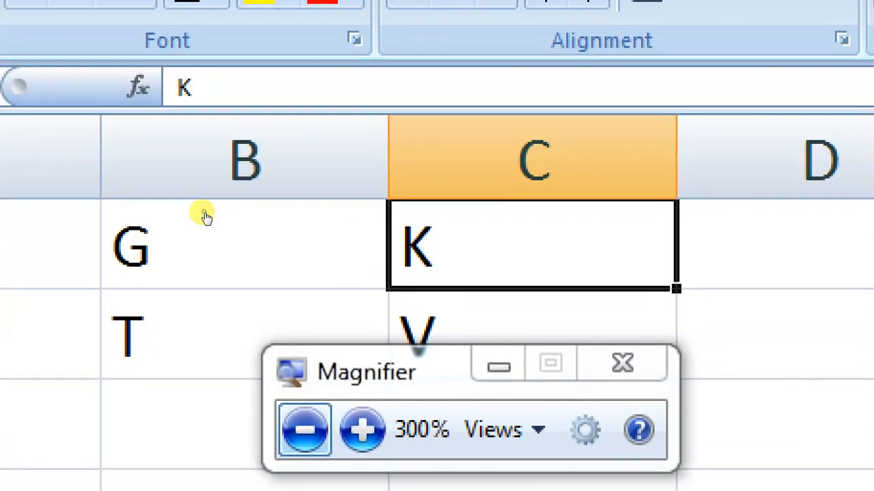
key("super+minus")
key("super+minus")
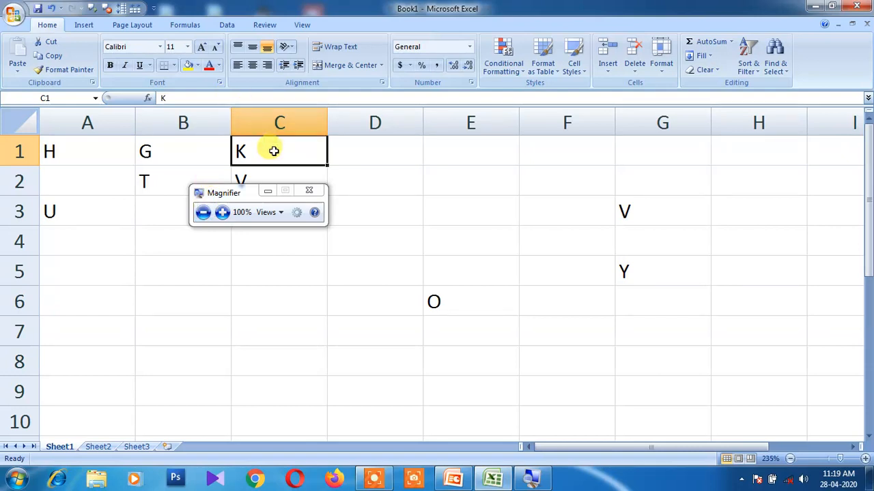
Dismiss the Magnifier window and enter 30 in cell C2
left_click(307, 192)
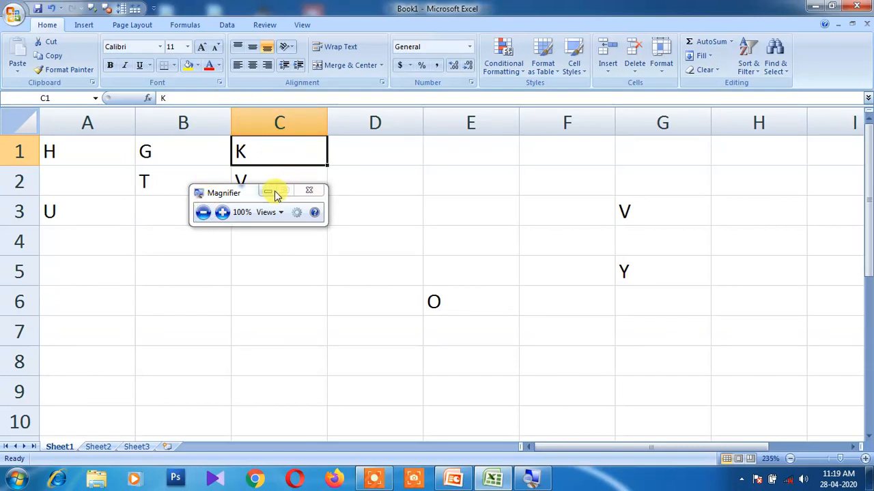
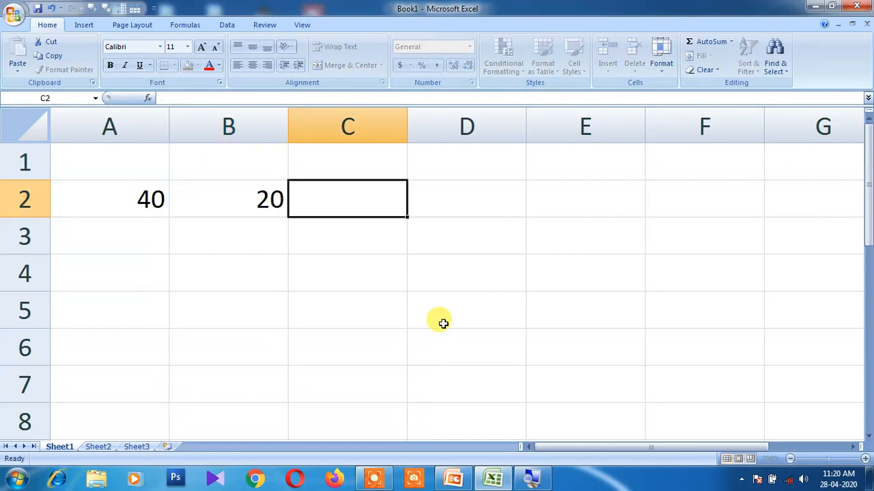
type("30")
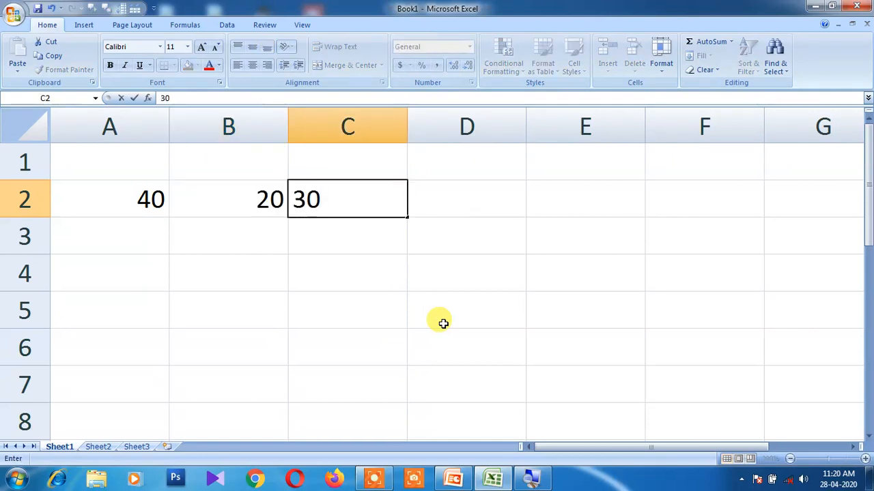
key("Tab")
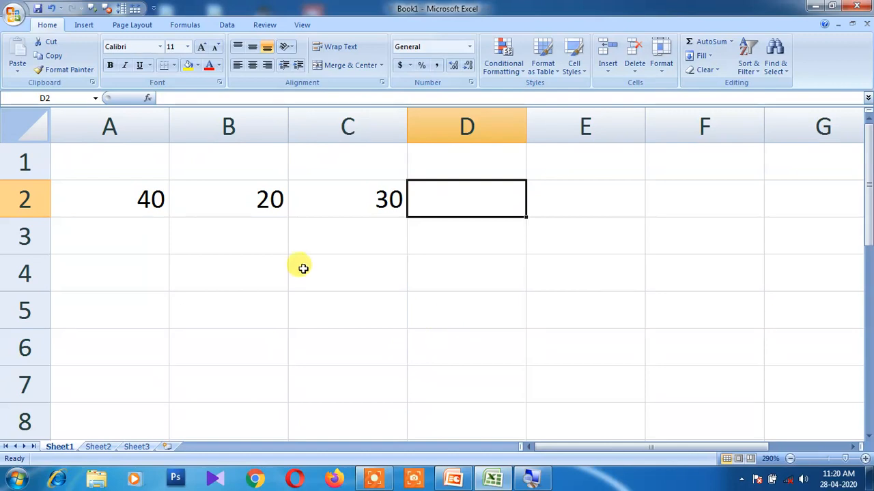
Enter NEW, BINKA and CUTTACK in cells A3, B3 and C3
left_click(139, 240)
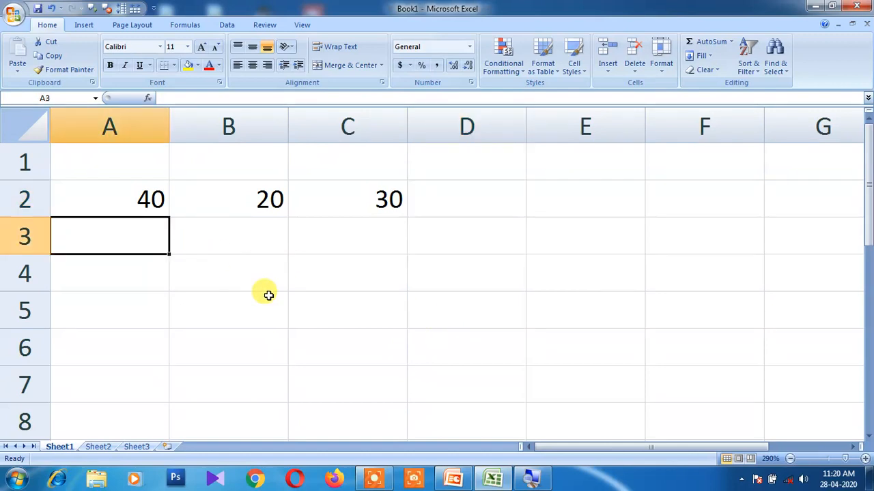
type("NEW")
key("Tab")
type("B")
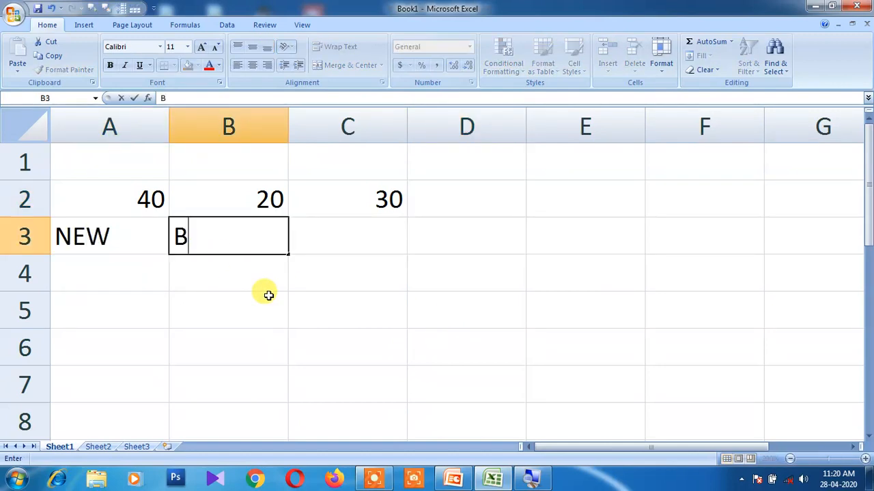
type("INKA")
key("Tab")
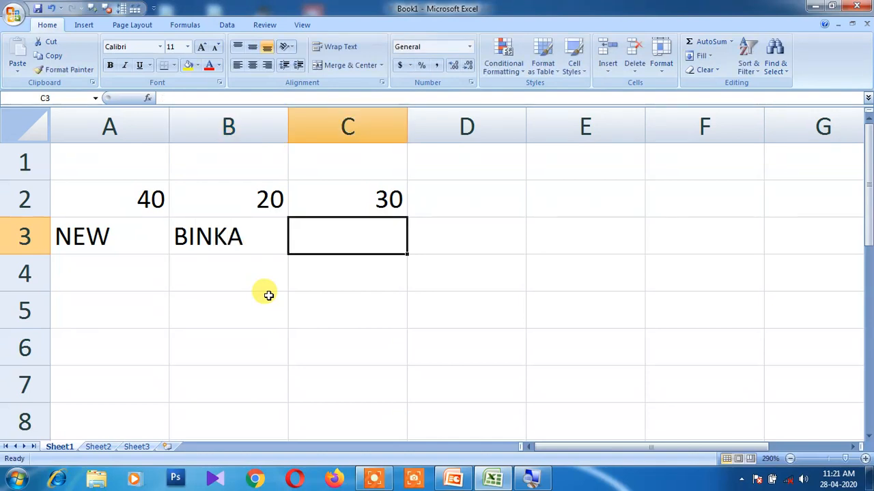
type("CU")
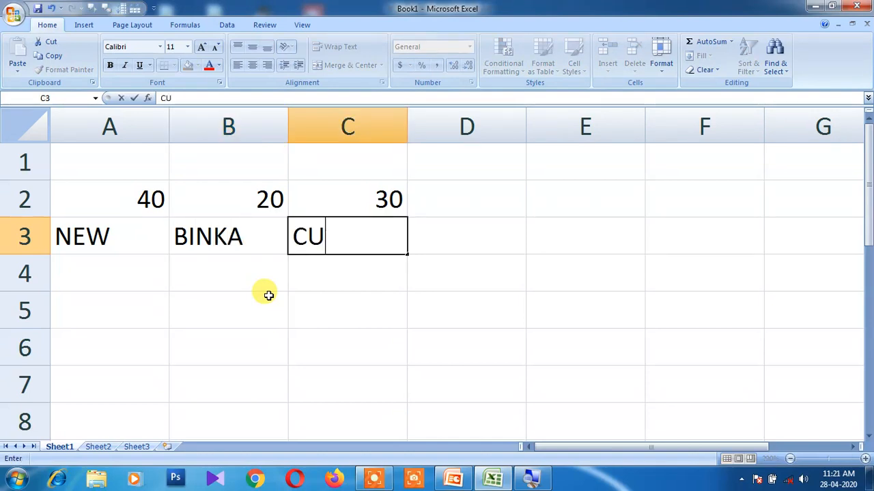
type("TTACK")
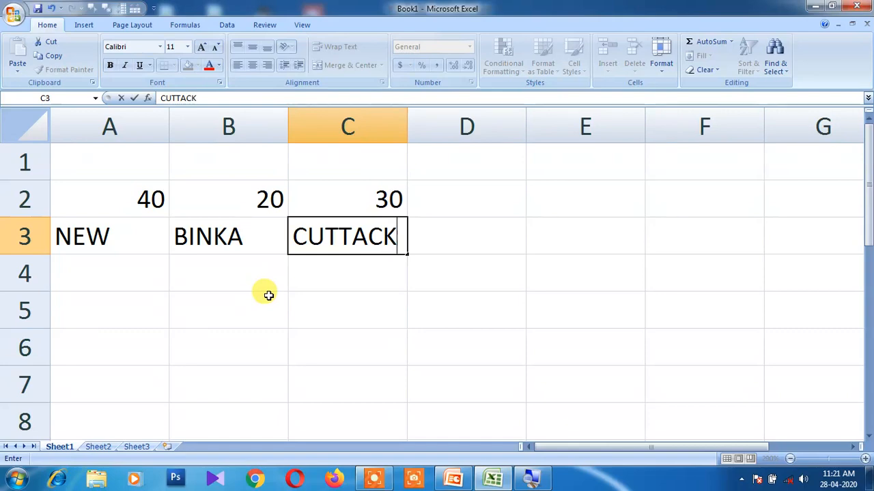
left_click(266, 294)
left_click(213, 236)
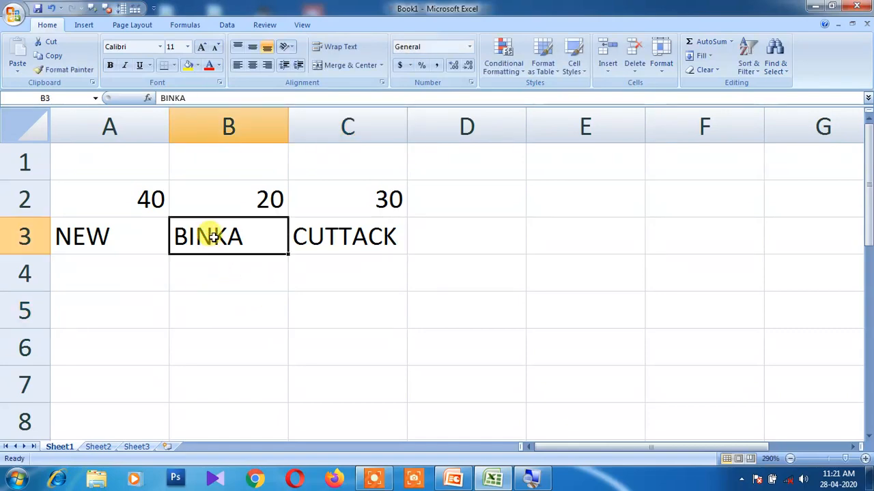
left_click(317, 236)
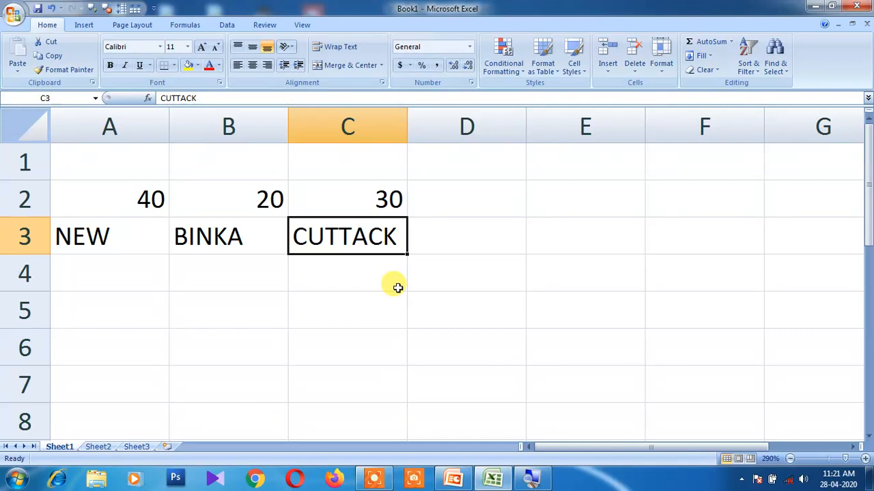
Search the worksheet for CUTTACK with the Find dialog moved clear of the data, and close the dialog
left_click(781, 78)
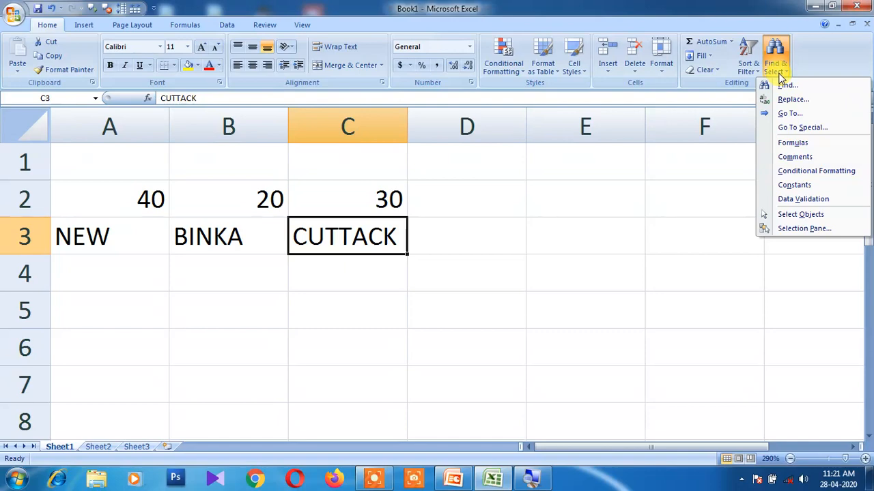
left_click(783, 87)
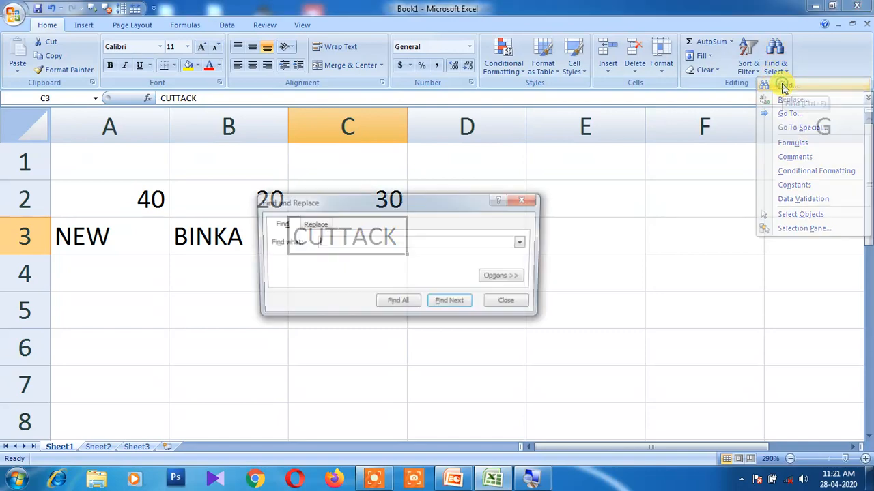
left_click_drag(445, 204, 634, 180)
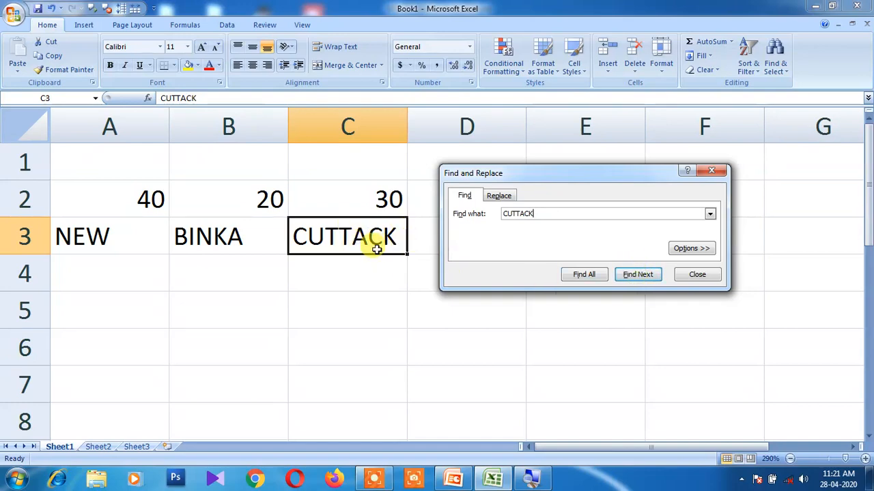
left_click(704, 276)
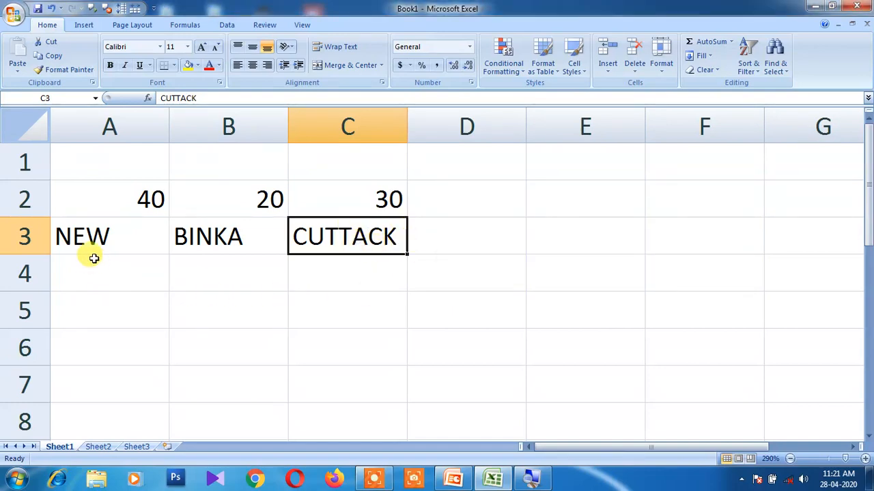
Starting from cell A3, find the next occurrence of CUTTACK and close the search
left_click(91, 237)
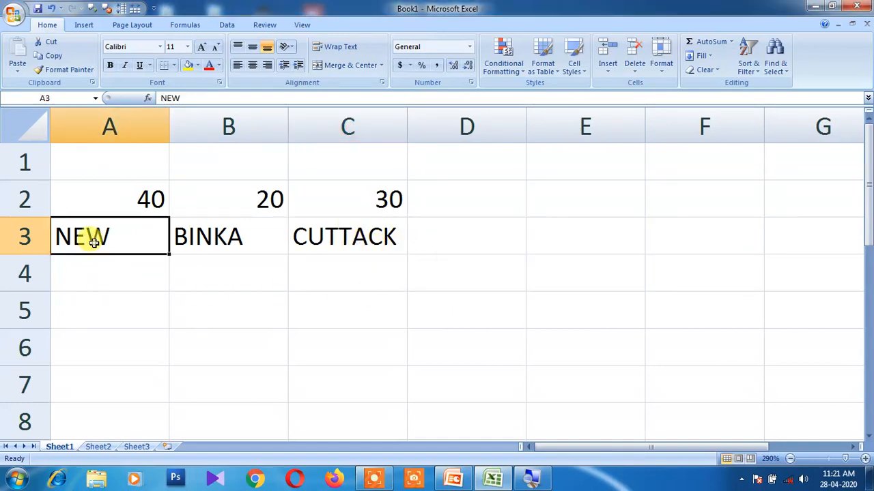
left_click(773, 69)
left_click(784, 87)
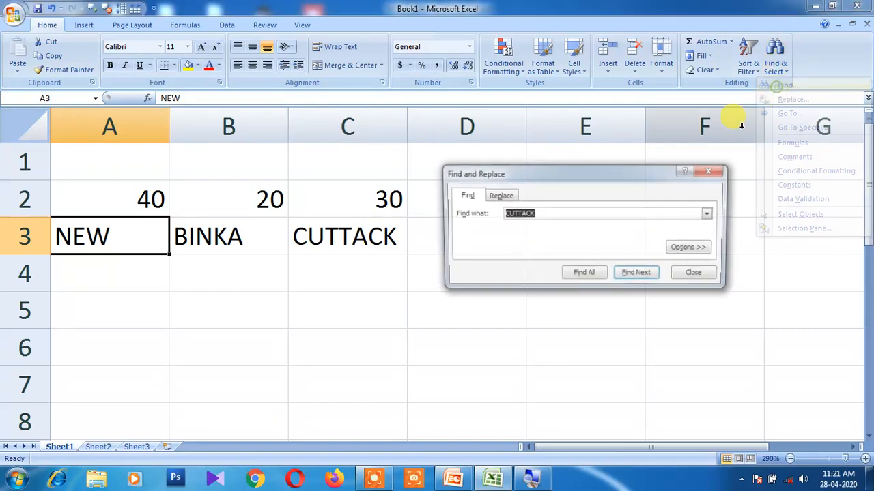
left_click(636, 276)
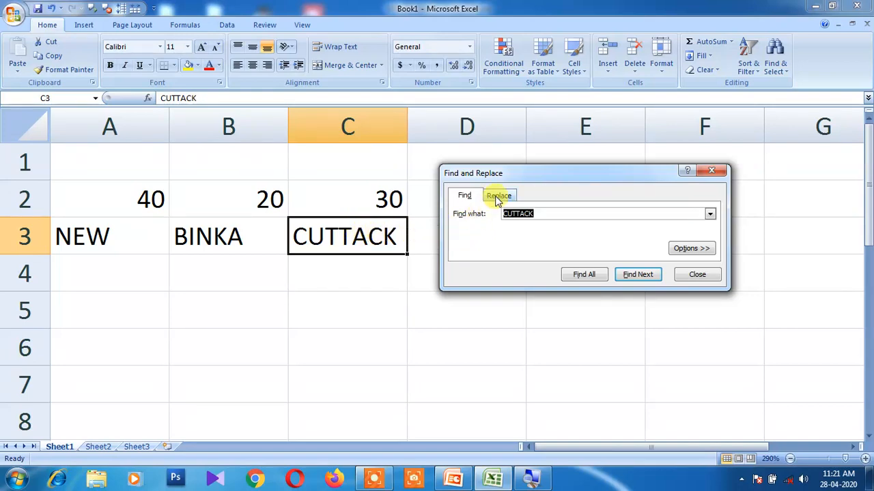
left_click(719, 176)
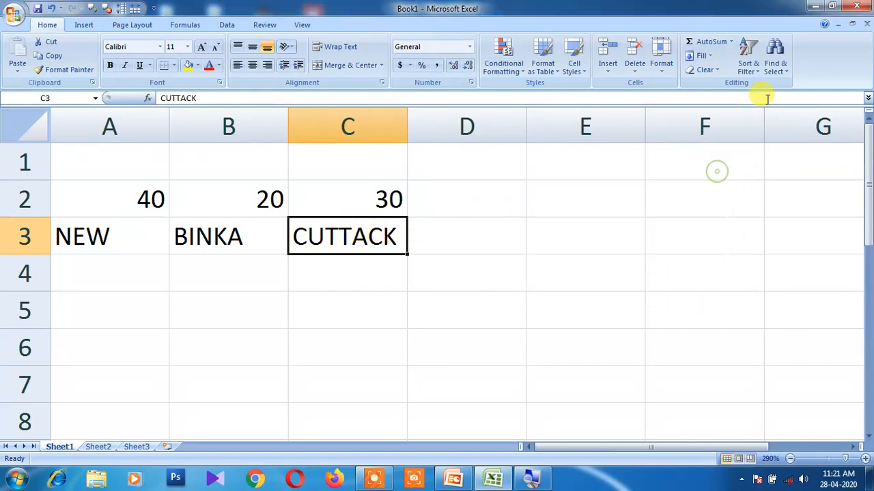
Replace CUTTACK in cell C3 with SONEPUR using Find and Replace
left_click(774, 70)
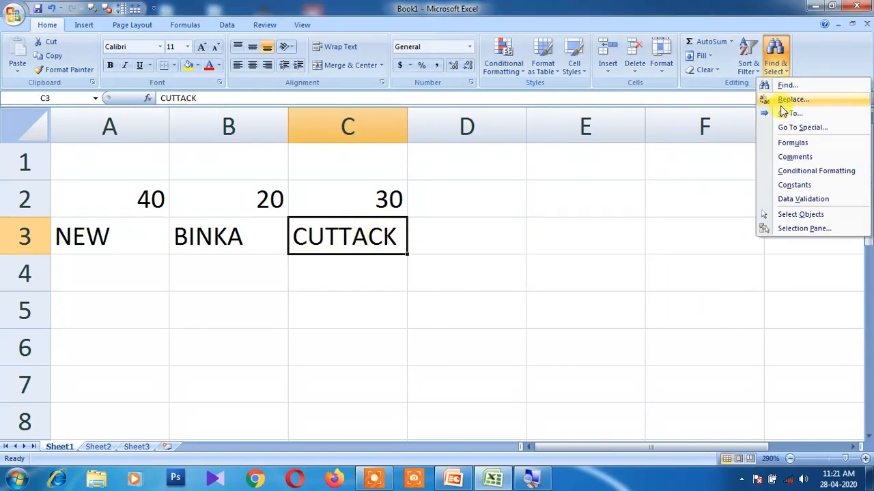
left_click(781, 101)
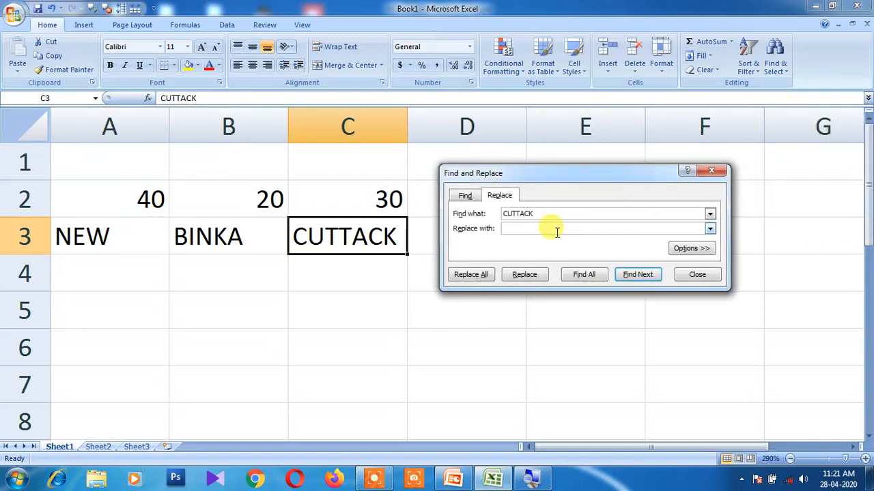
type("SONEPUR")
left_click(652, 277)
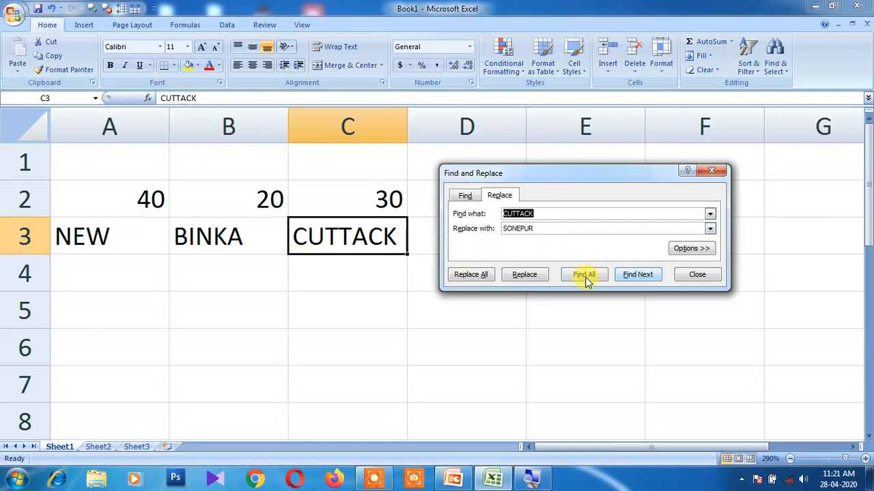
left_click(533, 280)
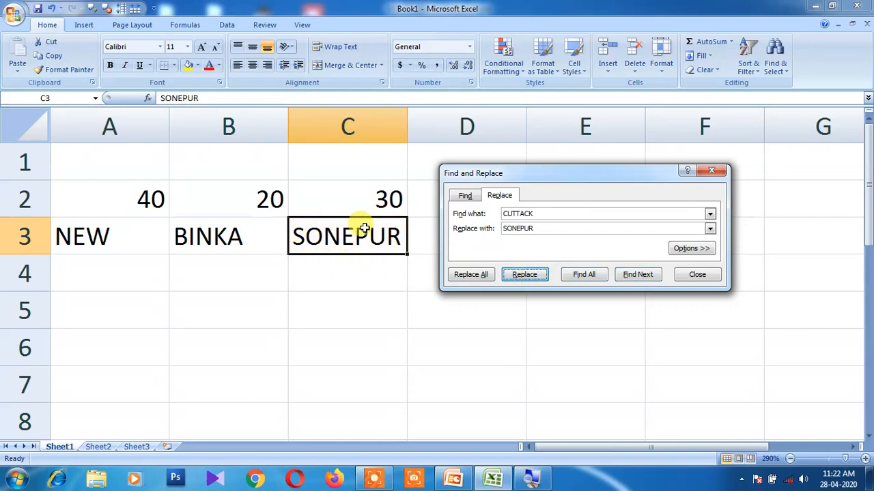
left_click(345, 235)
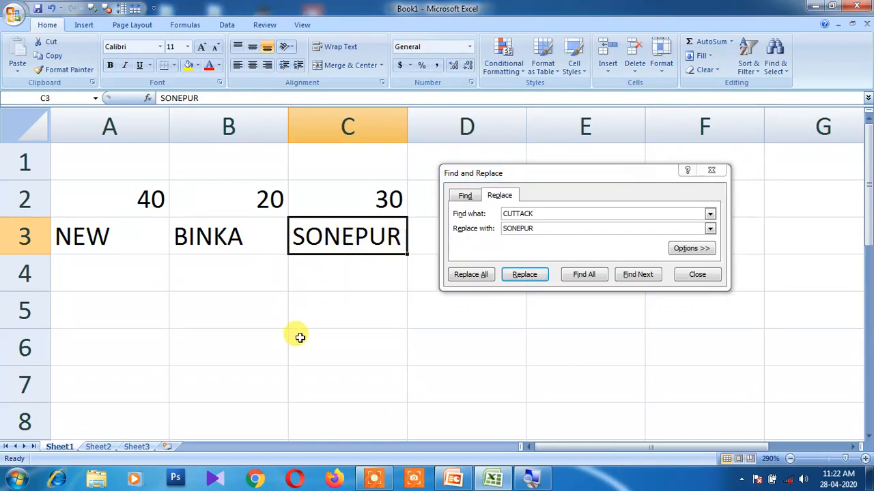
left_click(698, 276)
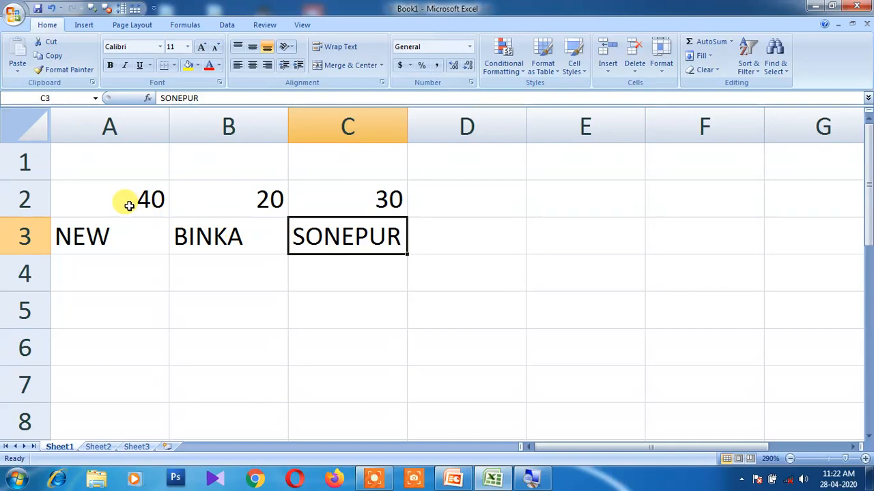
Replace the number 40 in cell A2 with 60 using Find and Replace
left_click(775, 77)
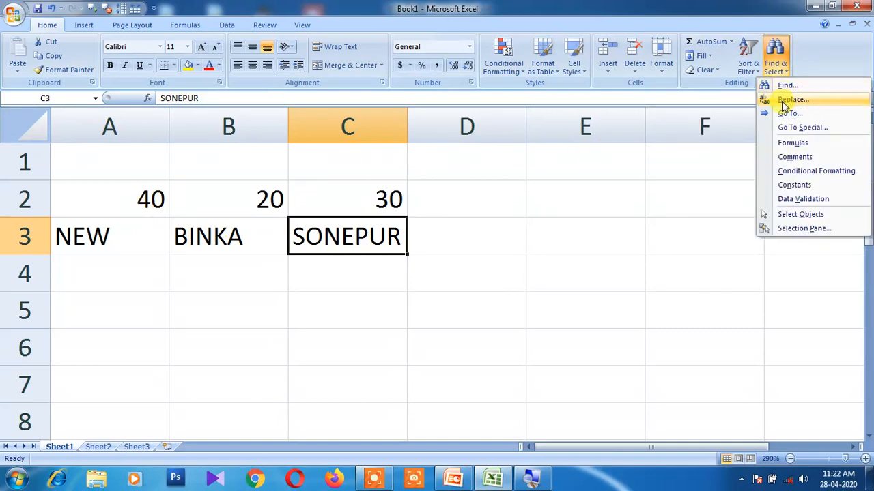
left_click(785, 101)
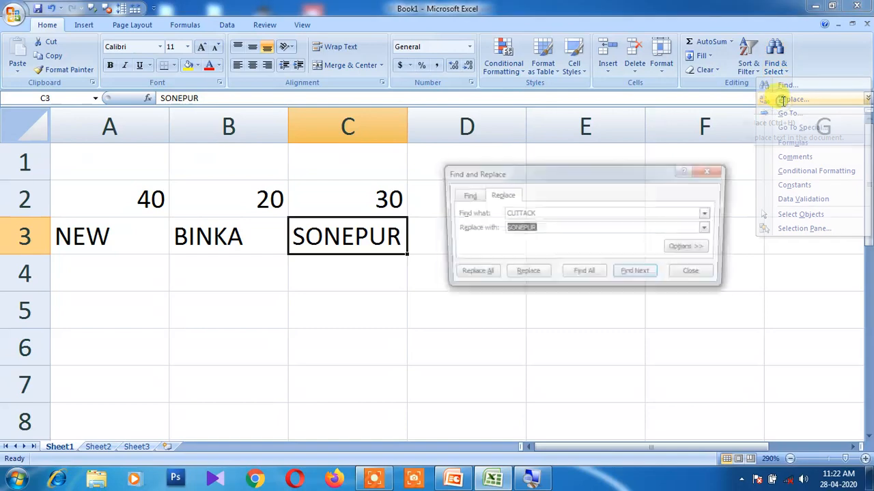
left_click(546, 214)
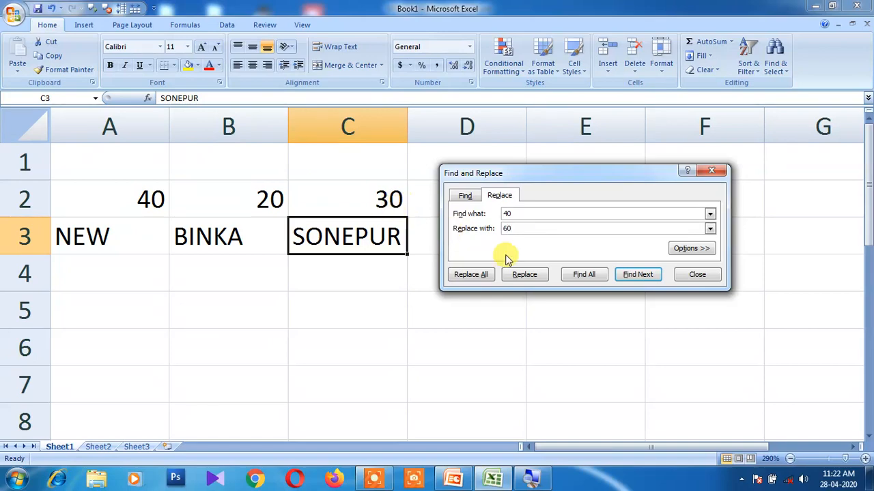
left_click(636, 275)
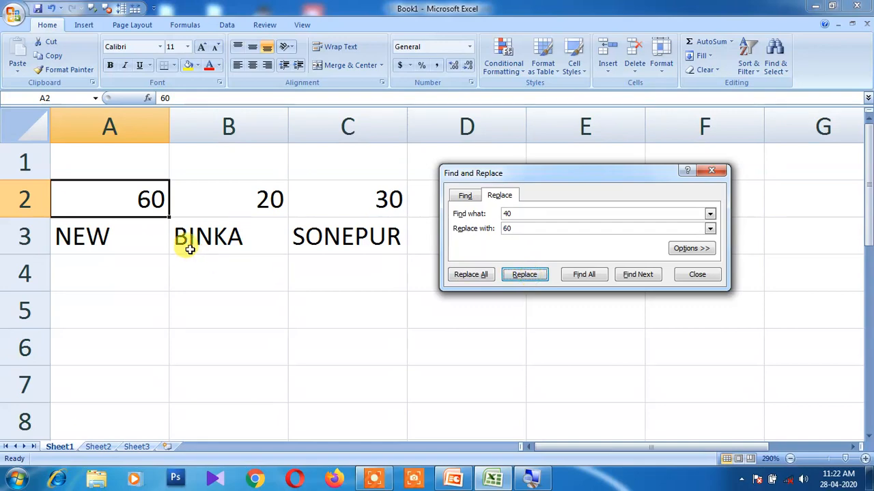
left_click(691, 275)
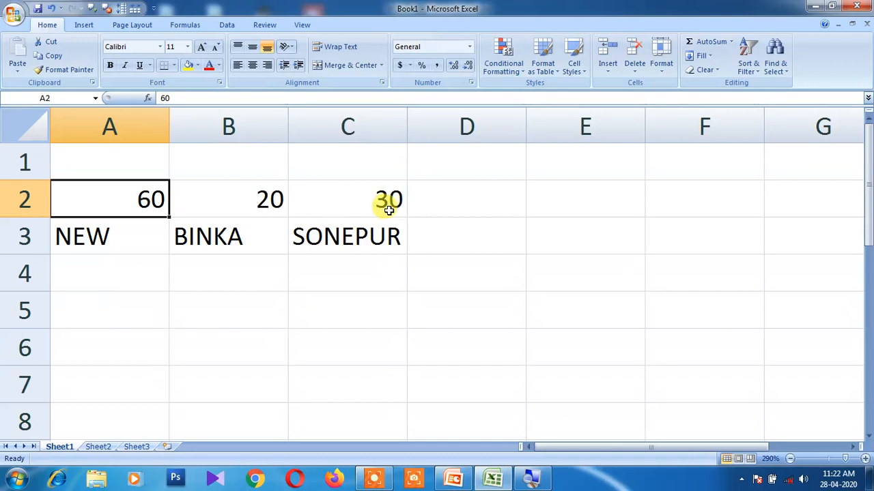
Enter the formula =SUM(B2:C2) in cell D2
left_click(448, 200)
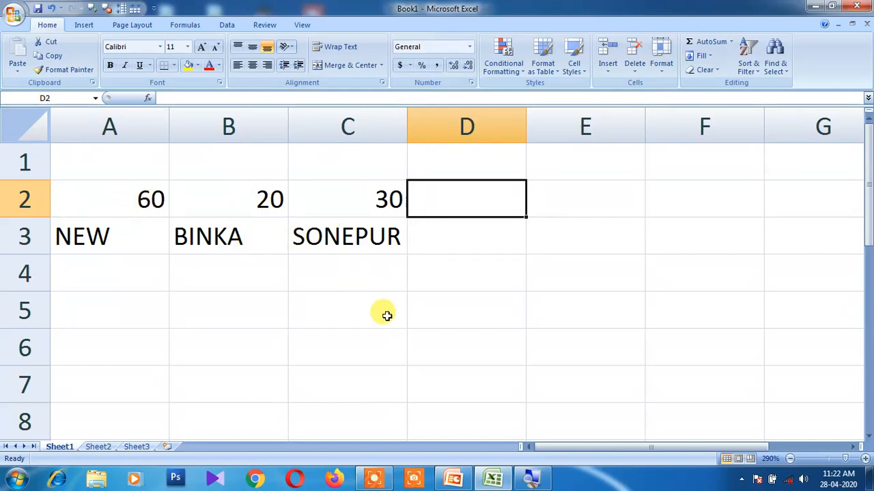
type("=")
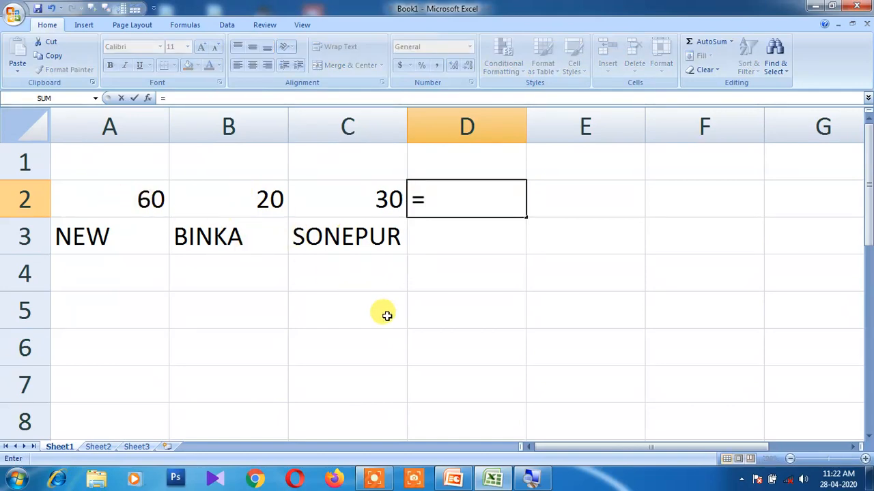
type("SUM(")
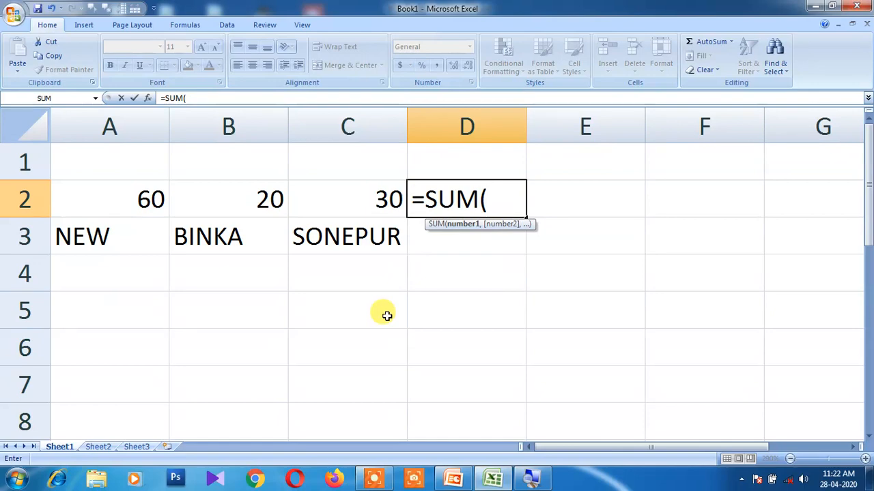
left_click_drag(256, 198, 311, 200)
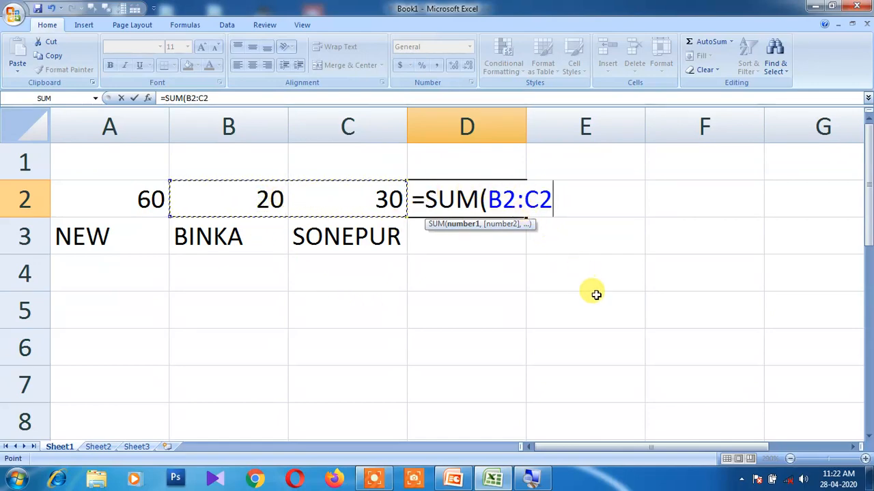
type(")")
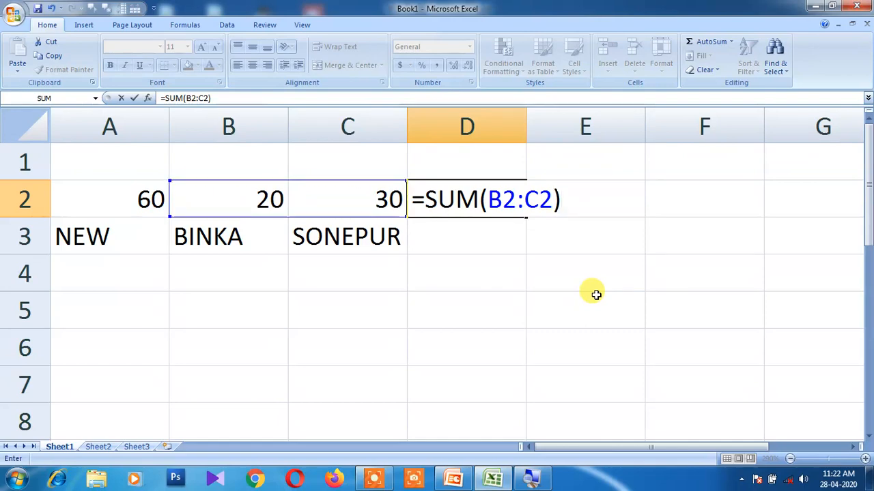
key("Return")
Copy the formula text =SUM(B2:C2) from cell D2 and leave the cell's contents unedited
left_click(495, 190)
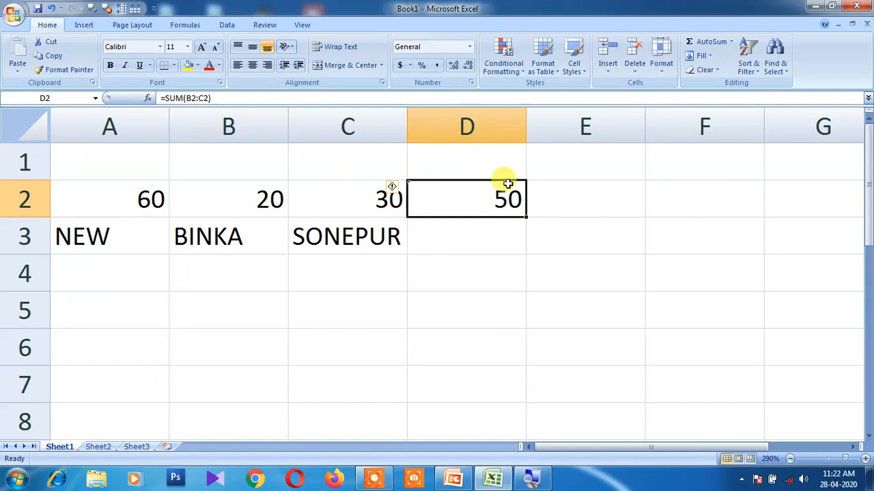
left_click(785, 76)
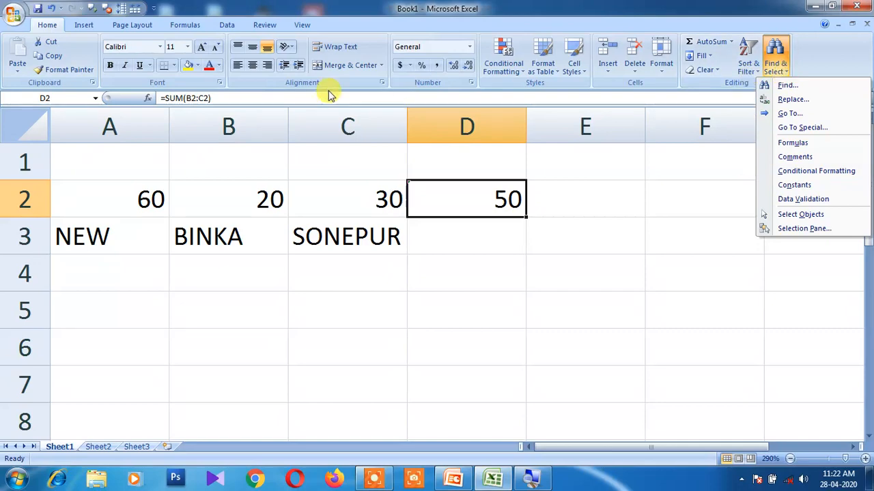
left_click(203, 98)
left_click_drag(211, 98, 166, 97)
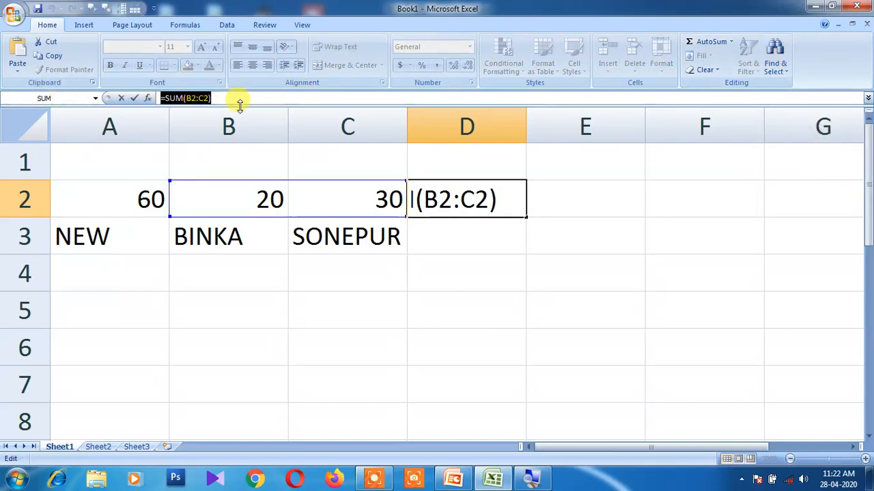
left_click(465, 239)
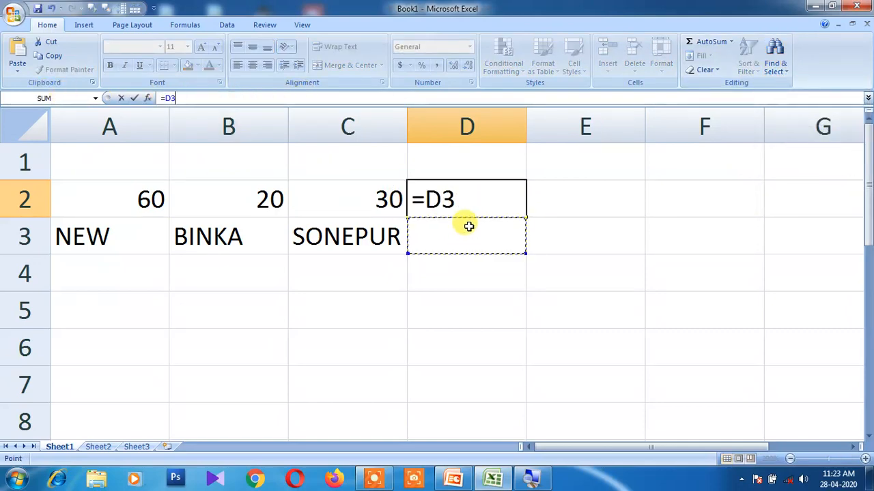
key("Escape")
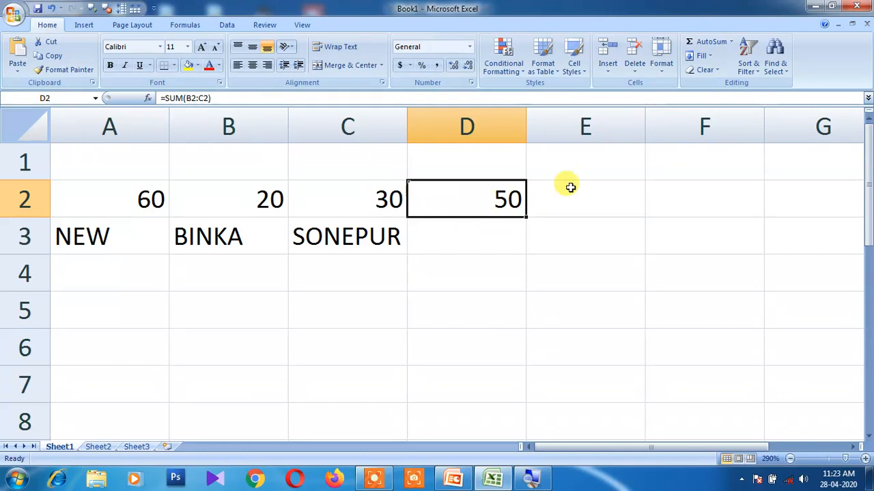
Open Find with the copied formula =SUM(B2:C2) as the search term, expand the search options and keep the dialog clear of the data
left_click(777, 68)
left_click(784, 89)
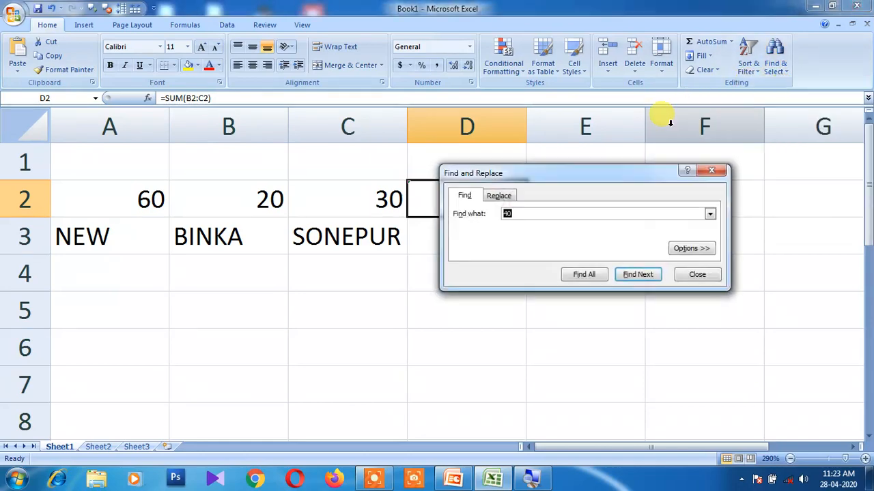
left_click_drag(580, 174, 691, 178)
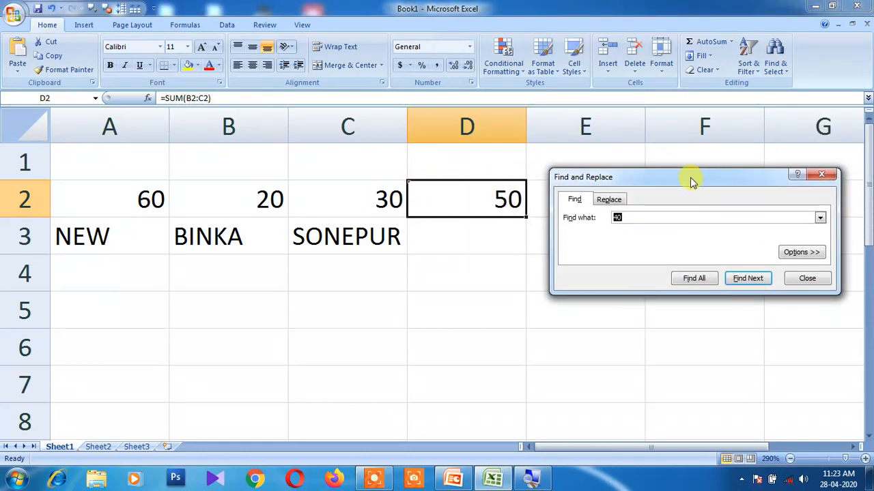
key("ctrl+v")
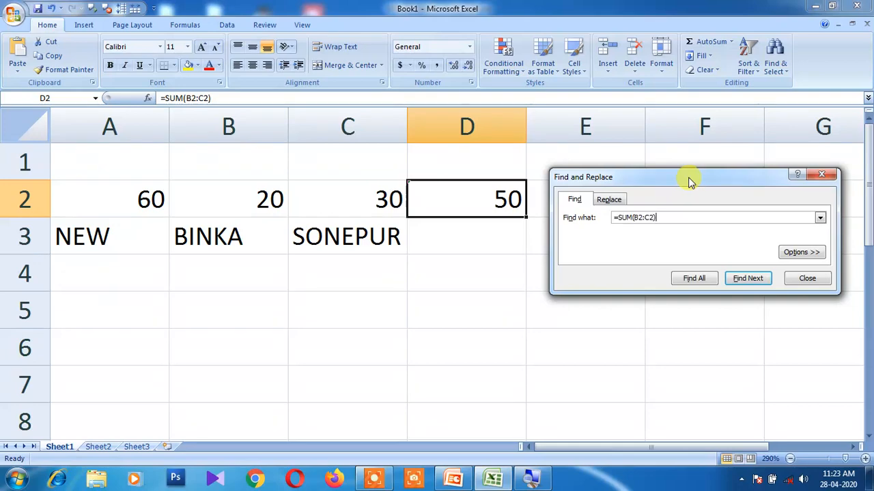
left_click(816, 254)
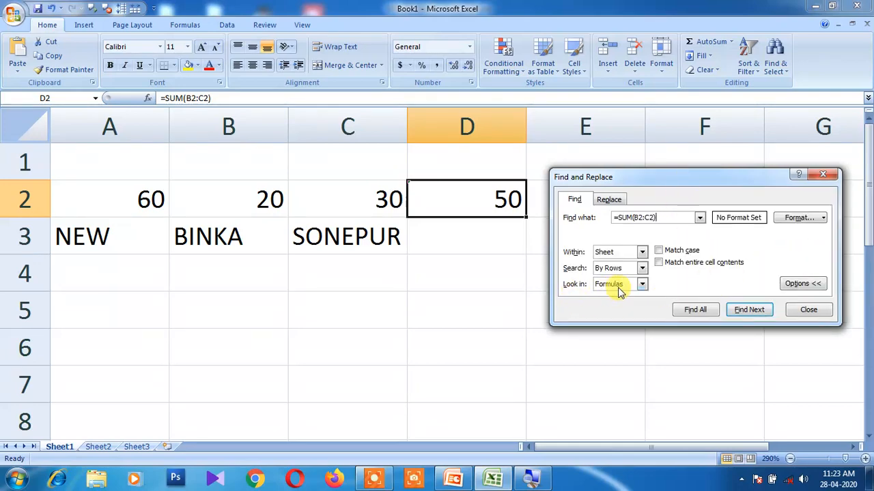
left_click_drag(699, 179, 701, 162)
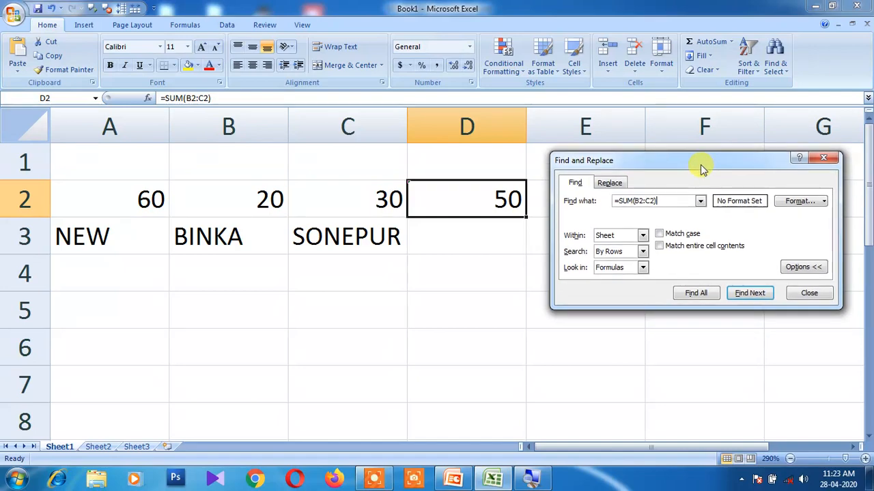
Examine the Look in choices for the formula search, keeping Formulas selected
left_click(643, 267)
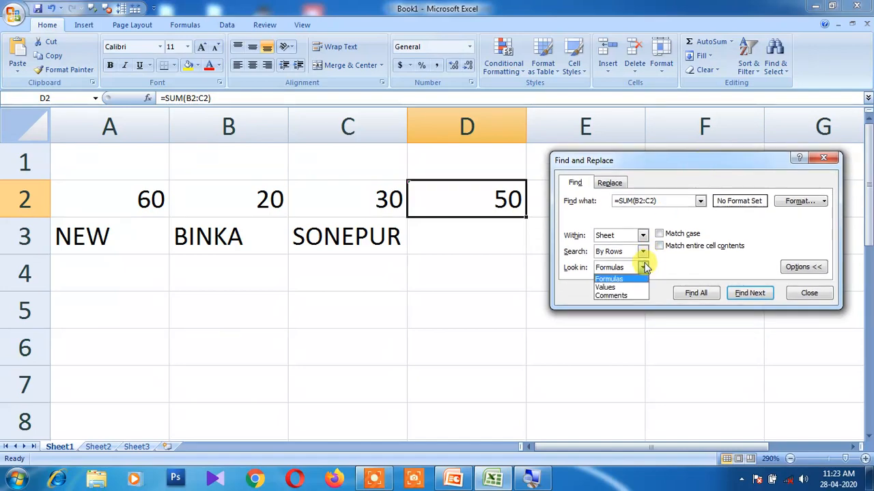
left_click(644, 270)
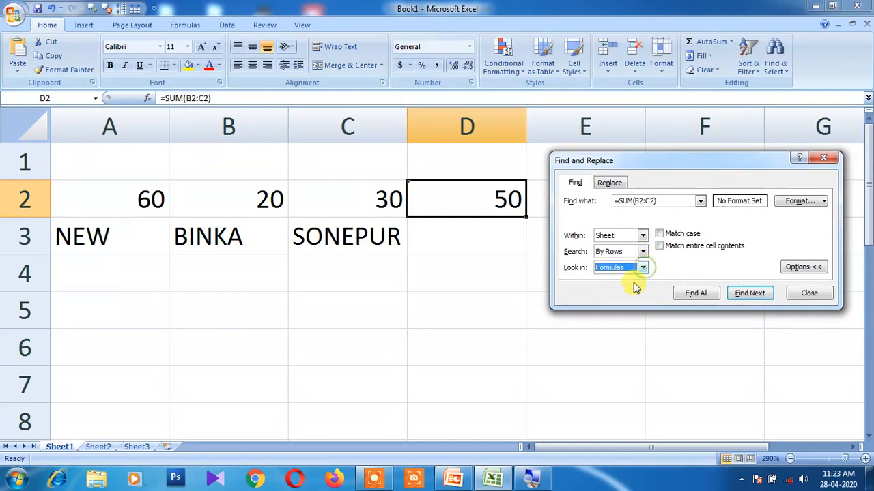
left_click(533, 480)
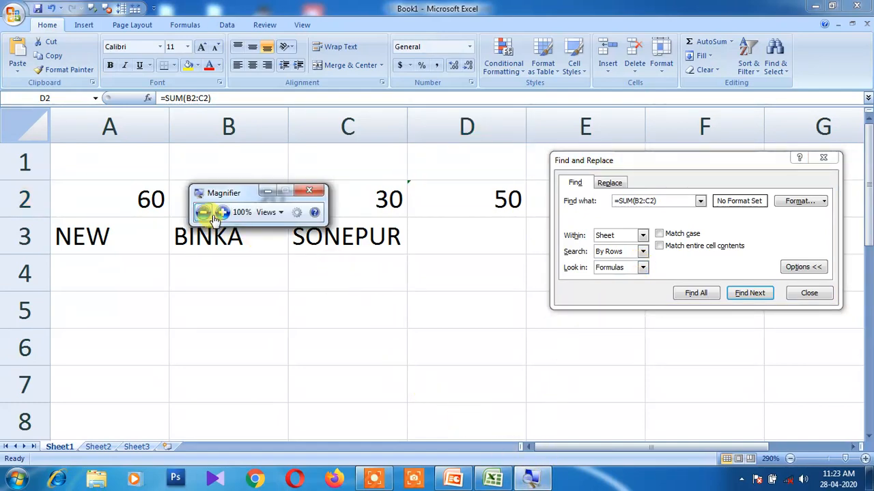
left_click(223, 213)
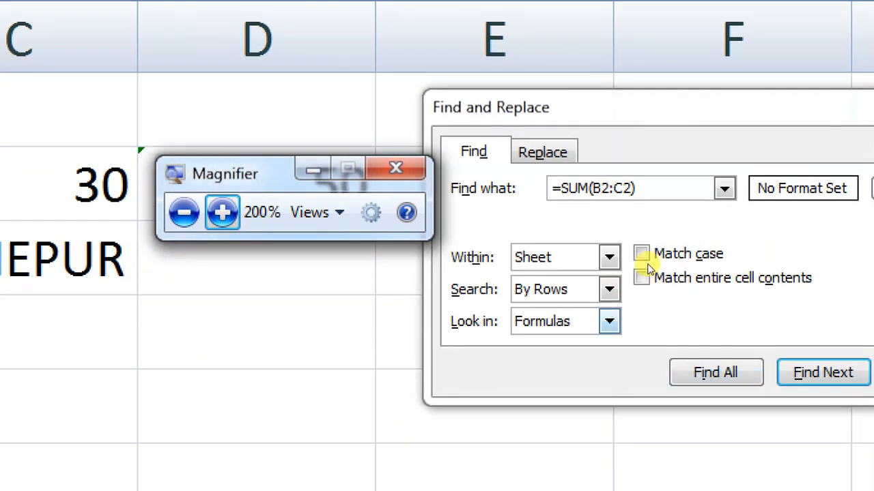
left_click(609, 322)
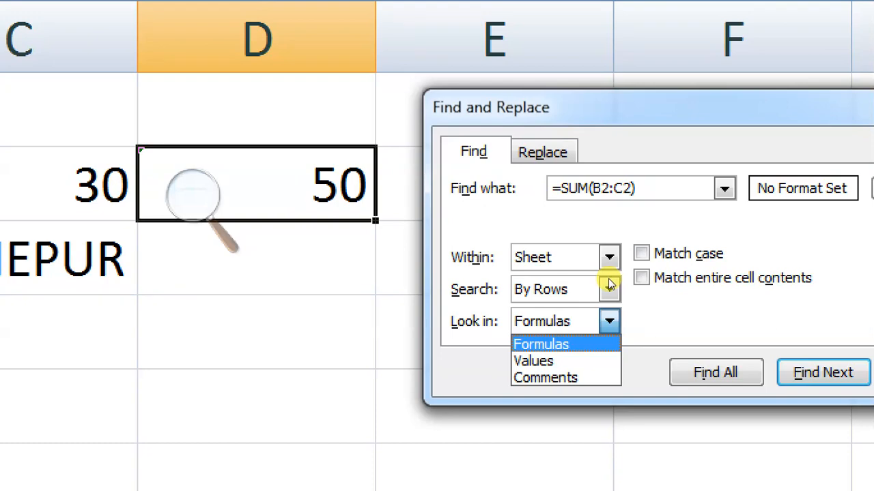
left_click(610, 286)
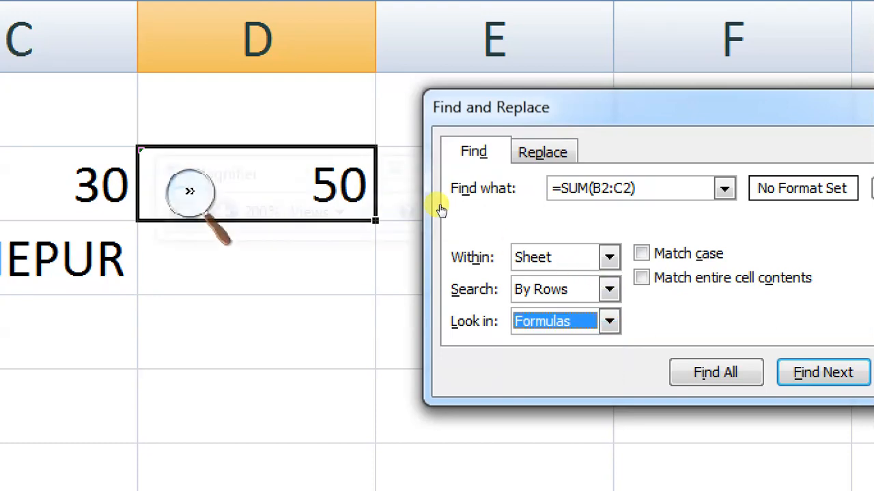
key("super+minus")
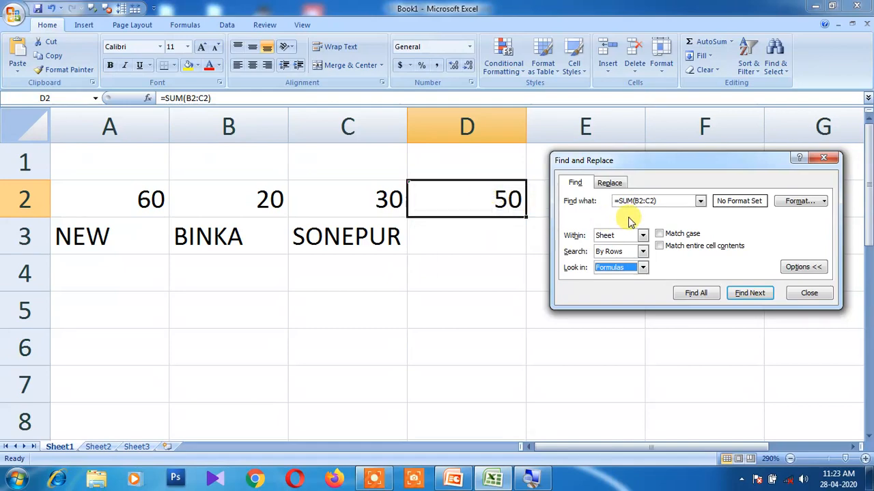
Set the replacement text for =SUM(B2:C2) to =SUM(A2:C2)
left_click(610, 183)
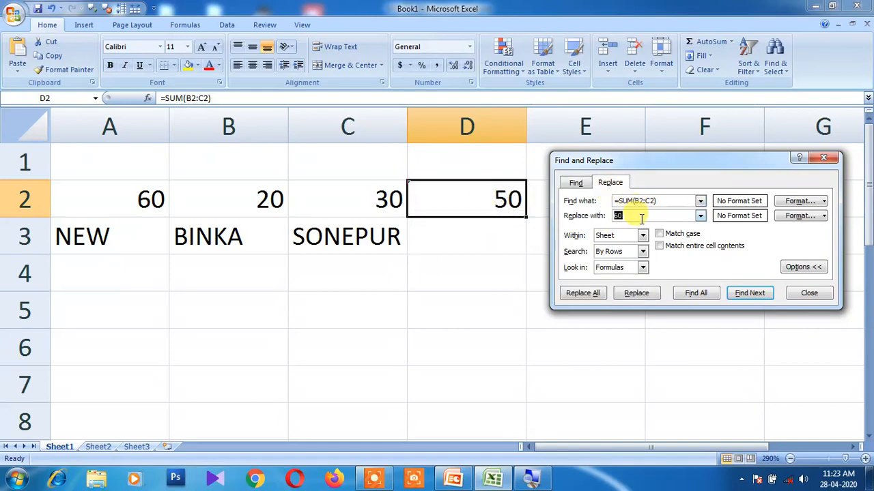
key("ctrl+v")
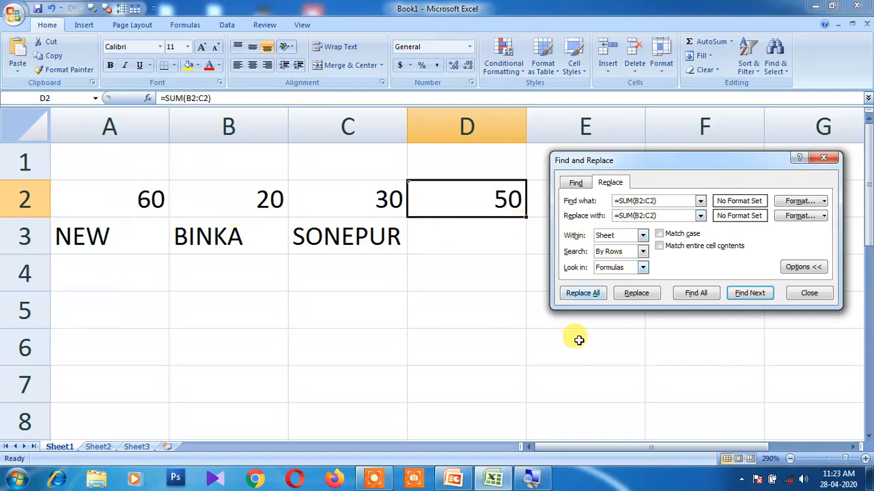
left_click(528, 475)
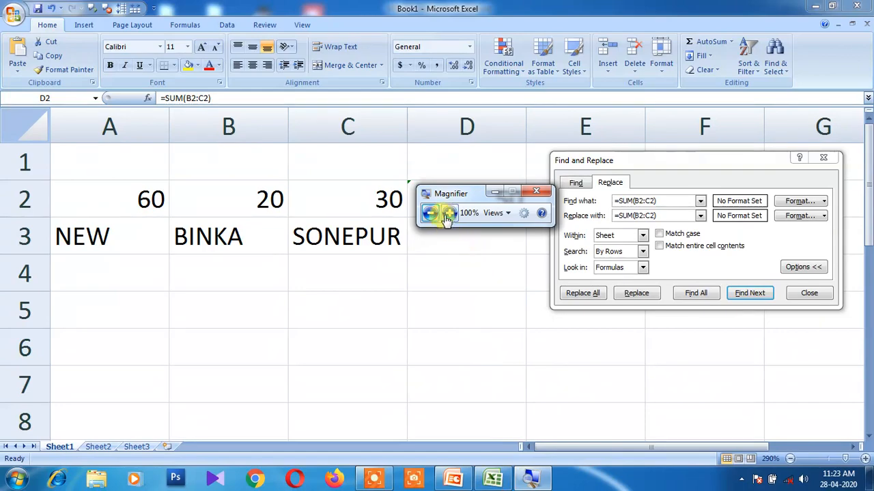
left_click(451, 216)
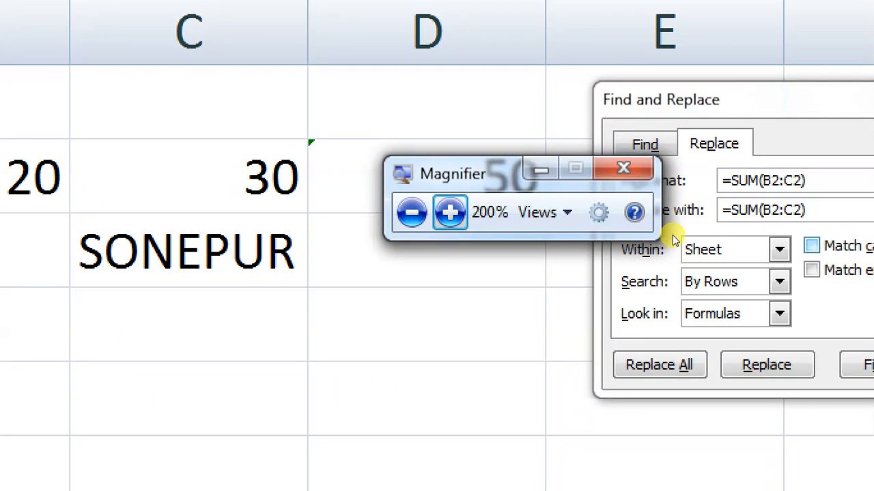
left_click_drag(518, 192, 404, 268)
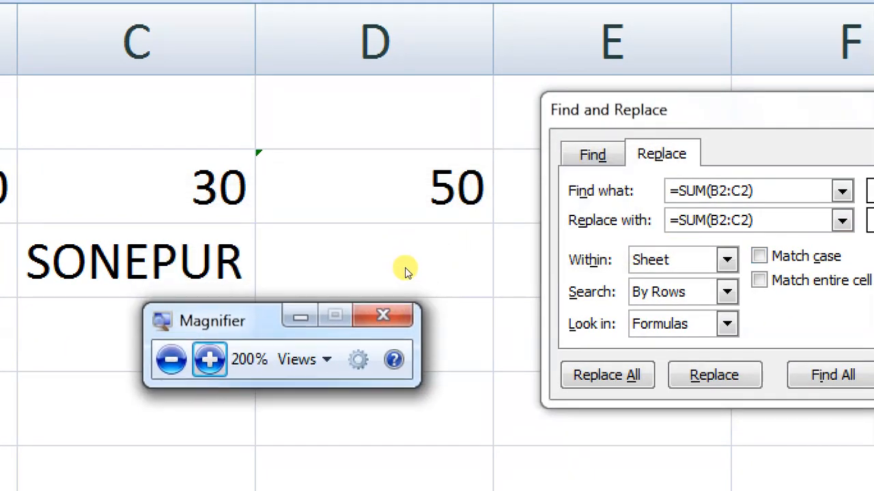
left_click(633, 208)
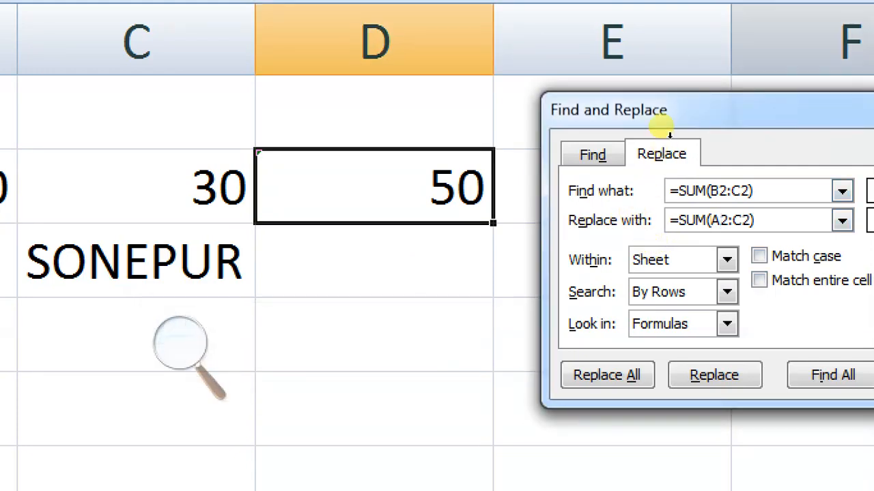
Find the =SUM(B2:C2) formula, replace it in cell D2 with =SUM(A2:C2), and close Find and Replace
left_click_drag(669, 164, 510, 162)
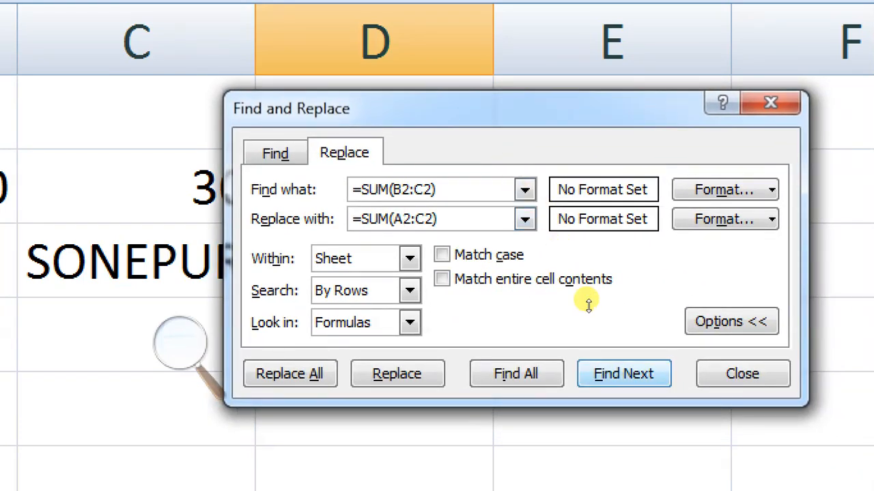
left_click(591, 368)
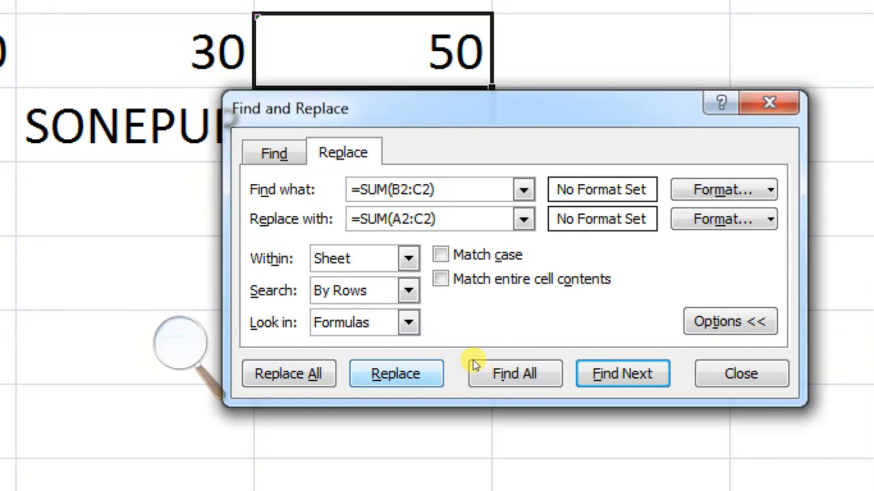
key("alt+r")
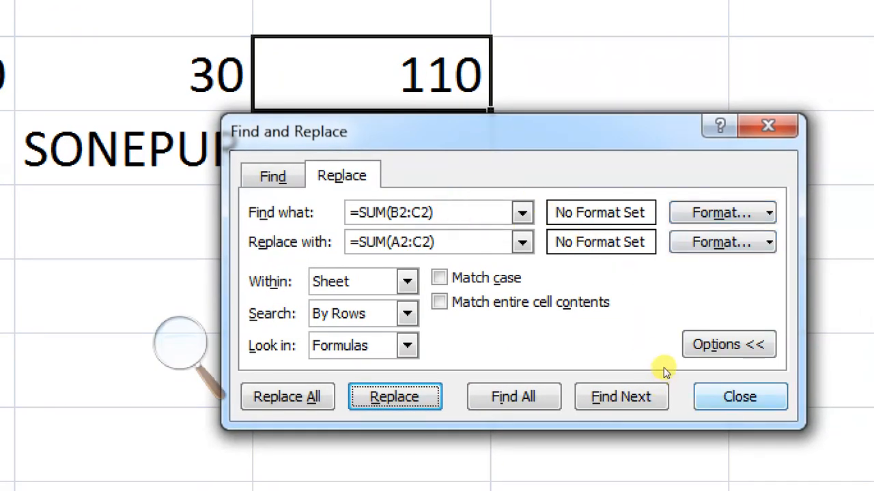
key("Escape")
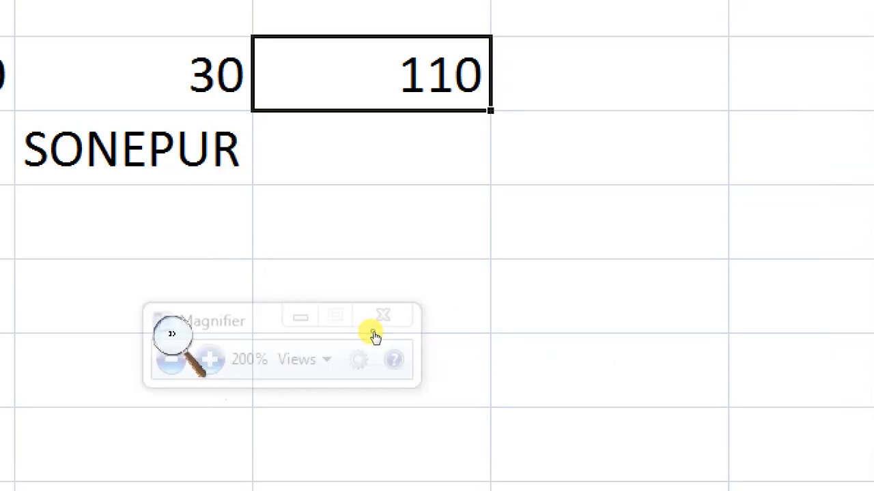
key("super+minus")
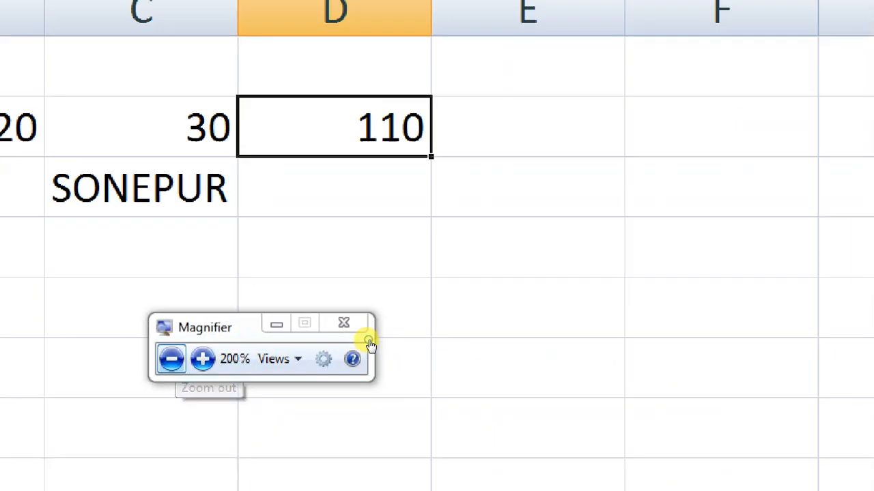